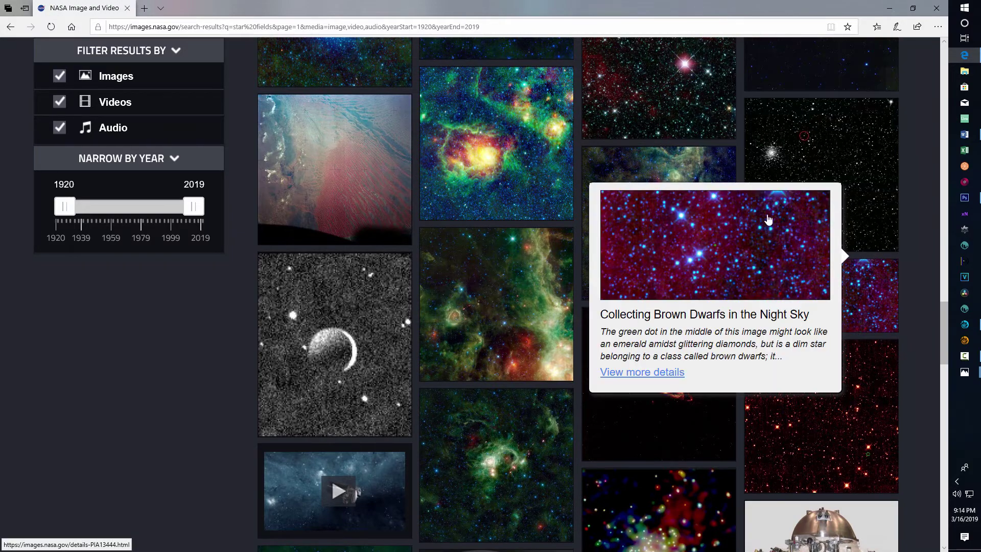
Open the Rosetta Comet Comes Alive image details page and view the saved stars3.png
mouse_move(848, 180)
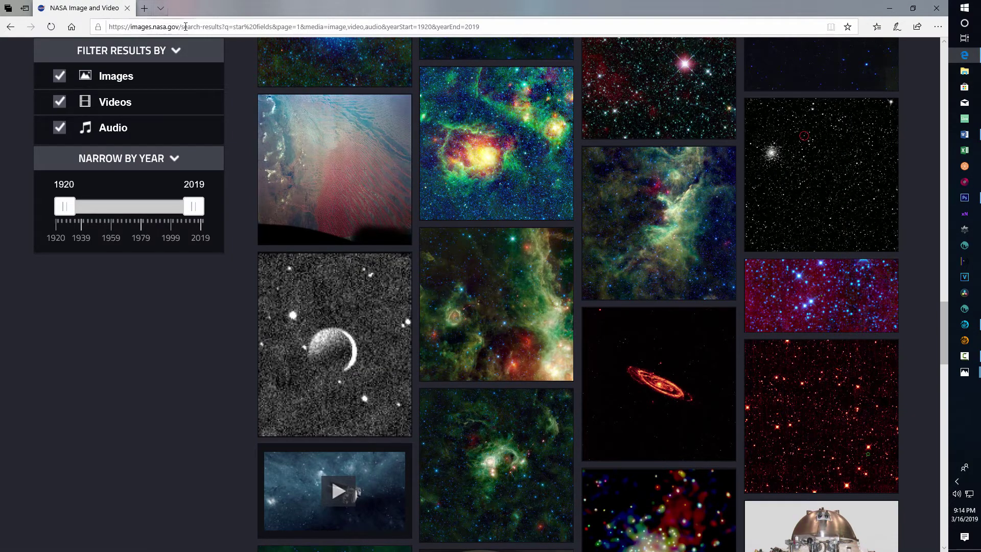
left_click(758, 164)
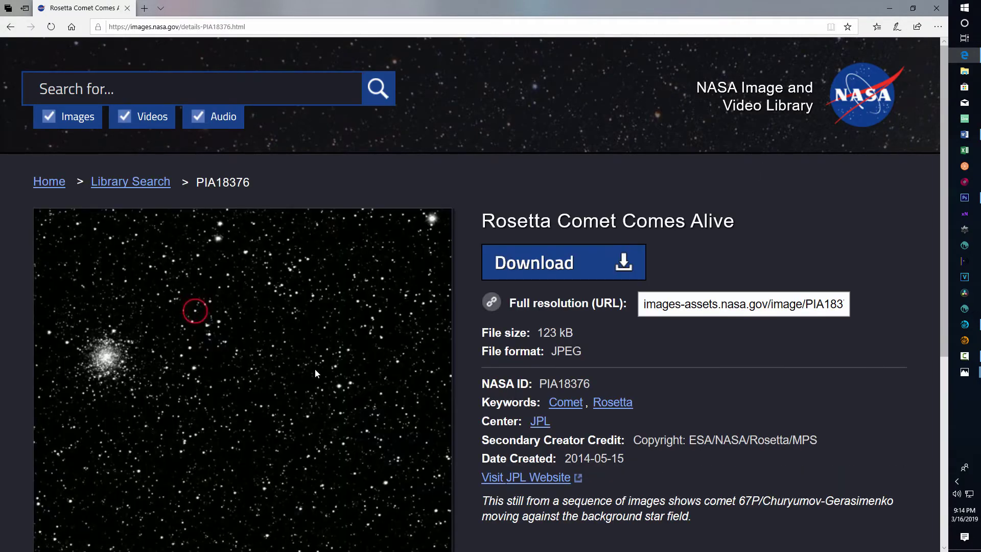
scroll(307, 363, "down", 2)
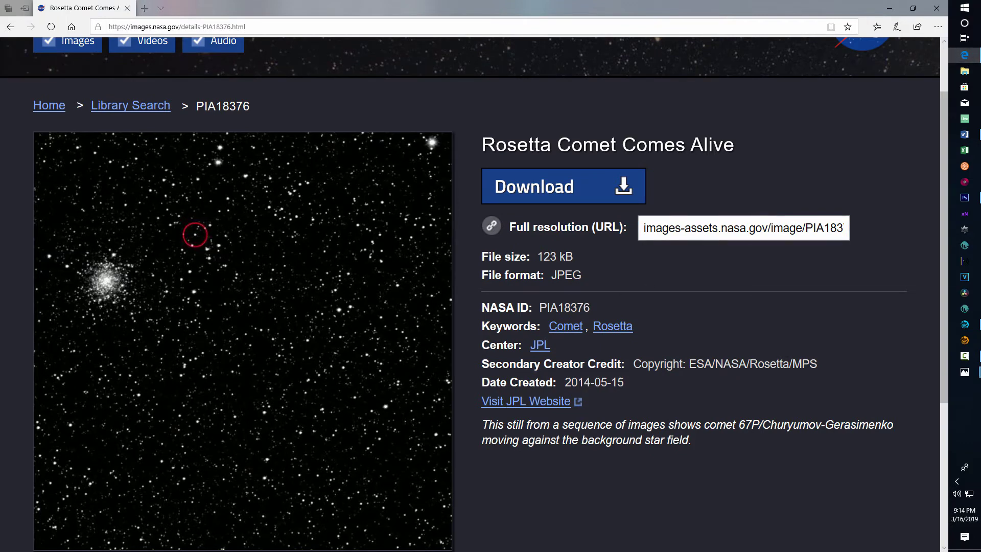
left_click(965, 372)
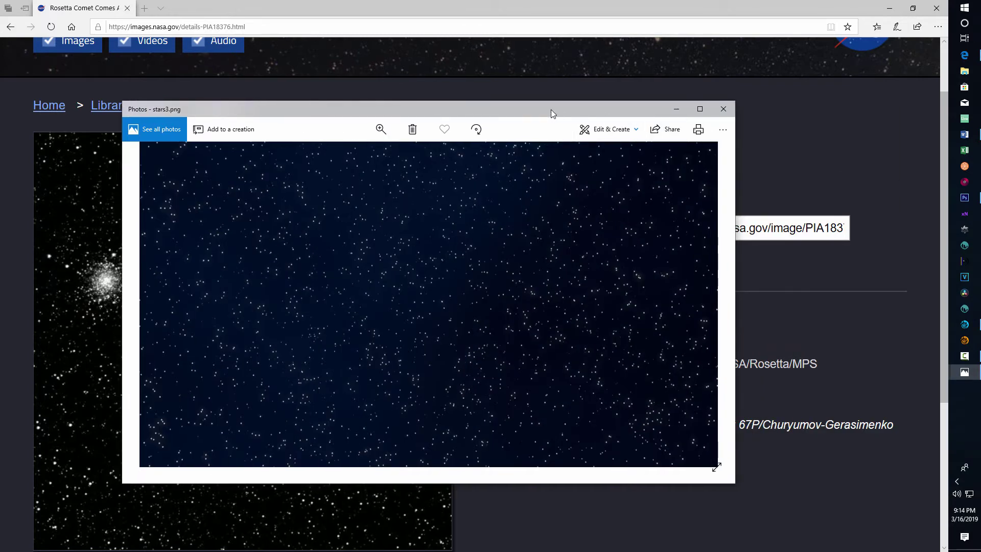
left_click_drag(551, 110, 842, 155)
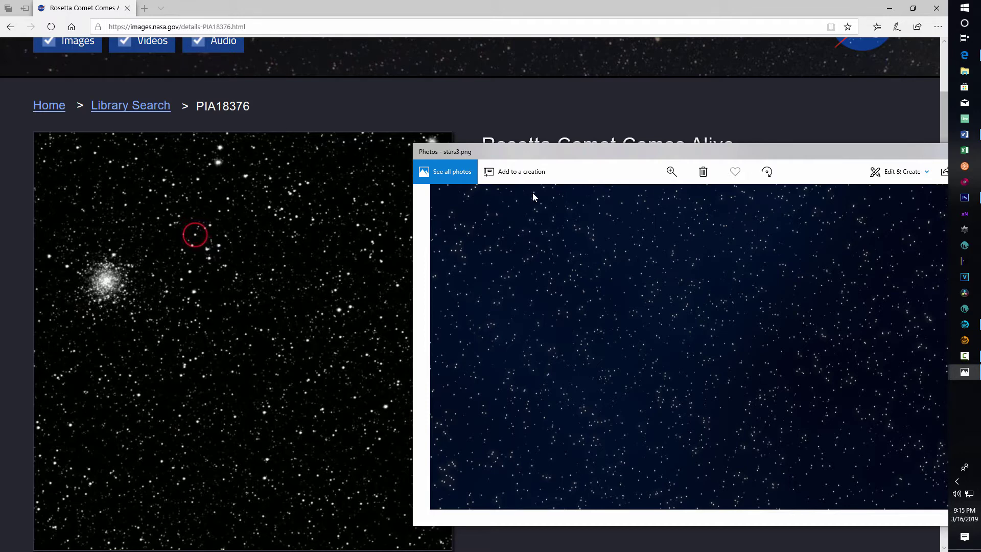
left_click_drag(619, 154, 354, 162)
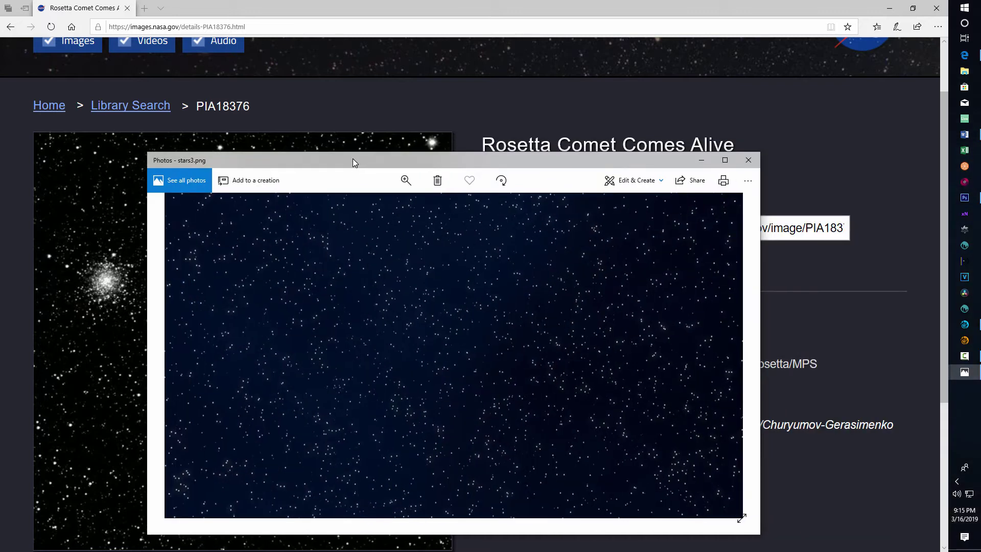
left_click(749, 160)
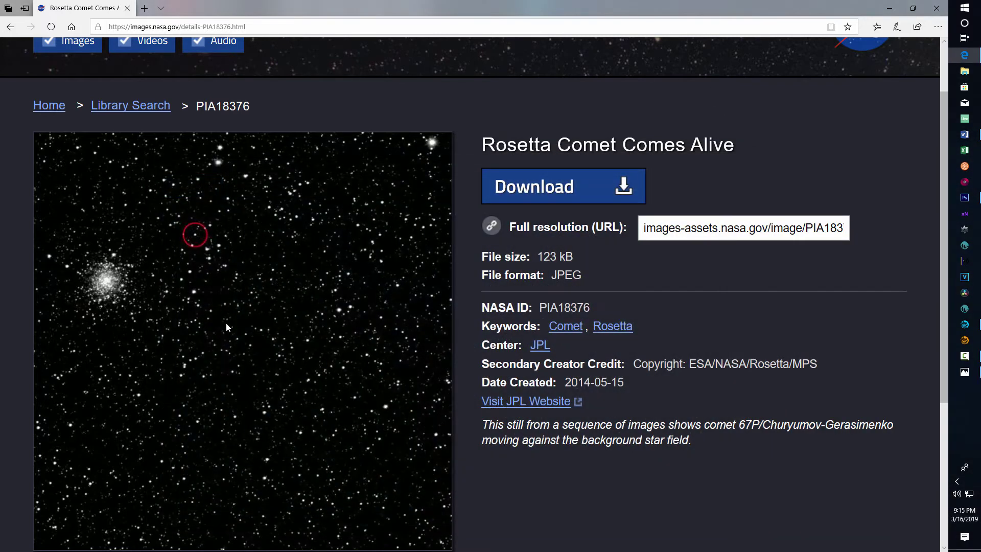
left_click(966, 326)
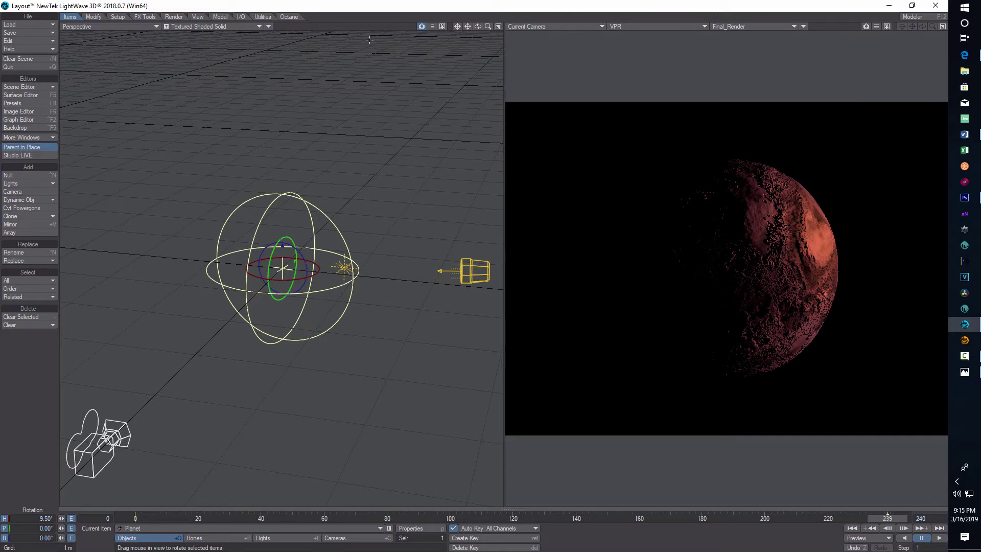
Set the Preferences viewport layout to a single full-size viewport
key("o")
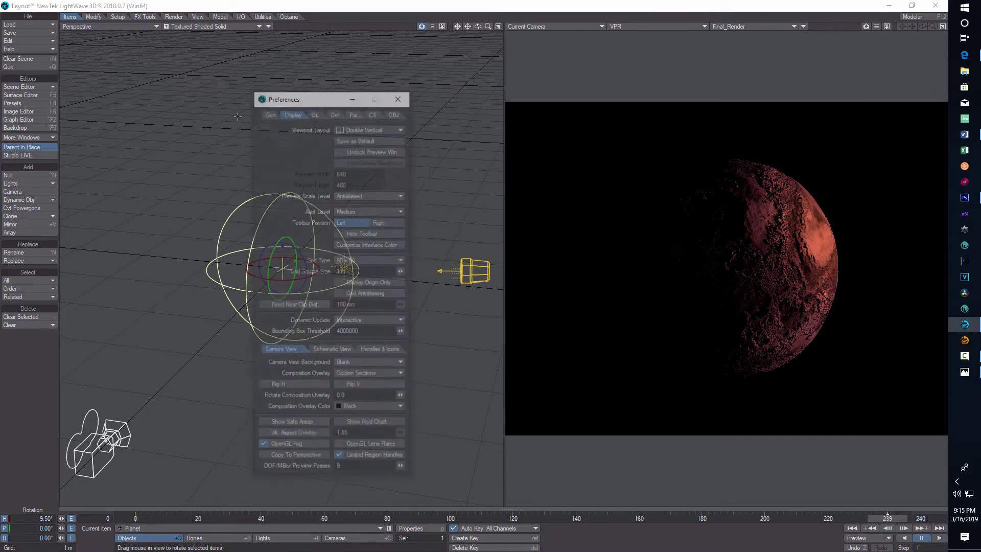
left_click(403, 127)
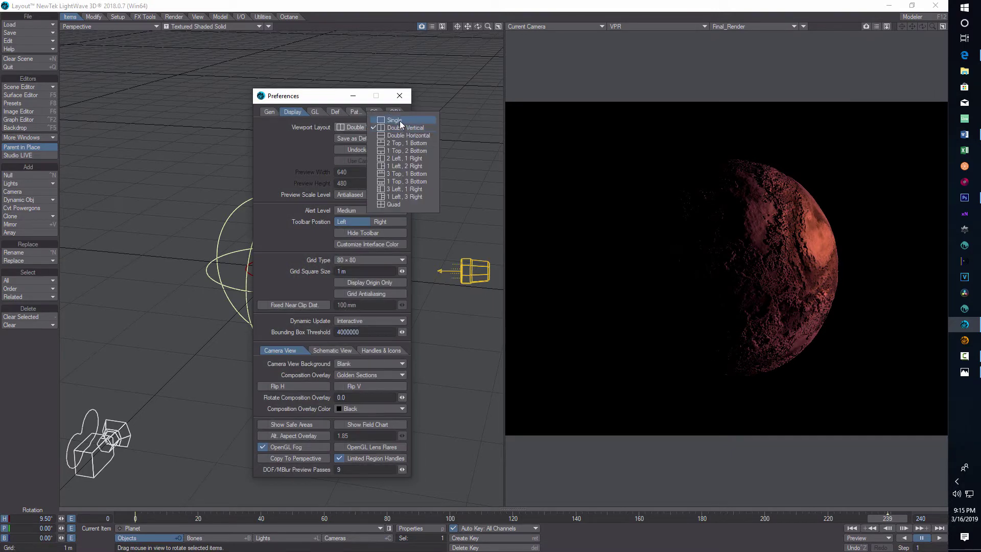
left_click(394, 119)
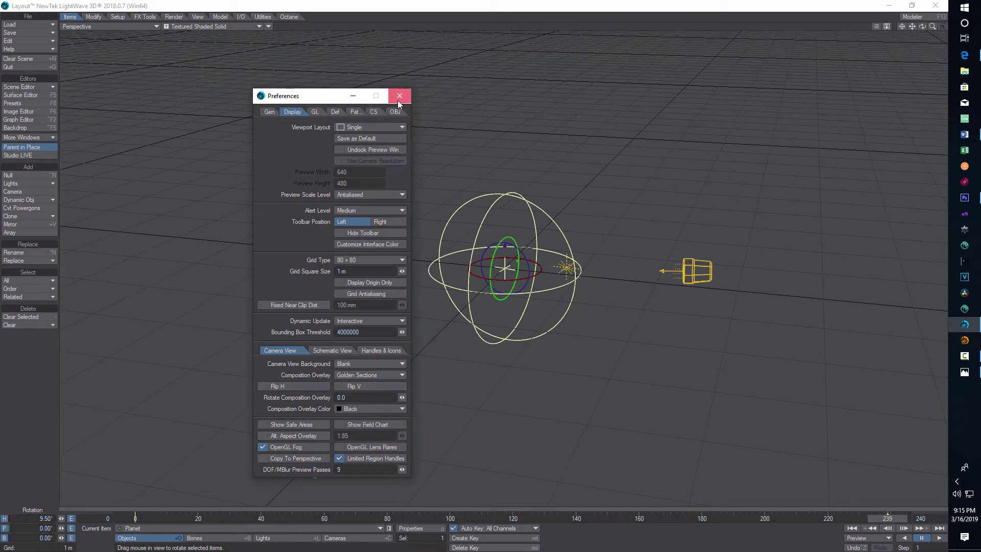
left_click(400, 95)
Switch the viewport style to VPR live render and open the Scene Editor
left_click(259, 26)
left_click(222, 71)
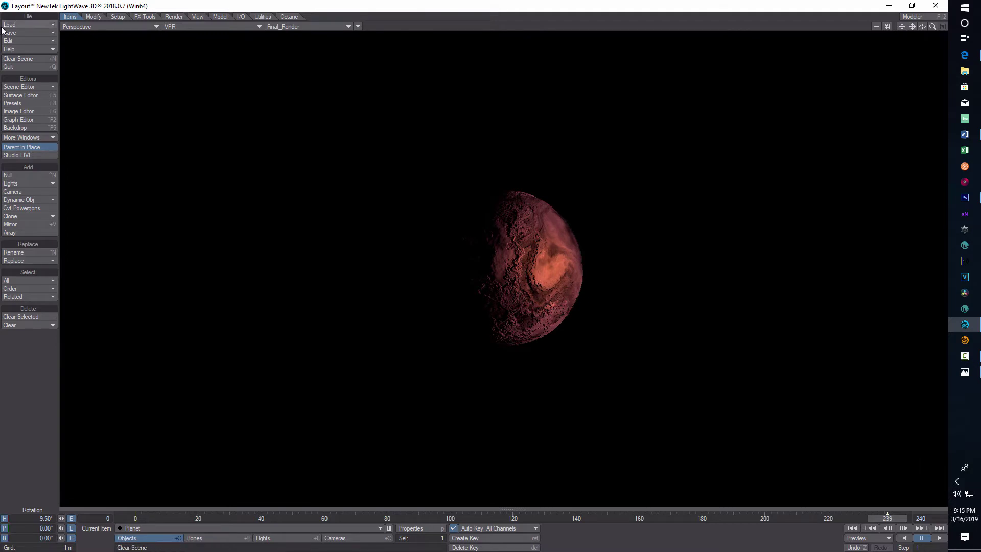
left_click(19, 87)
left_click(19, 88)
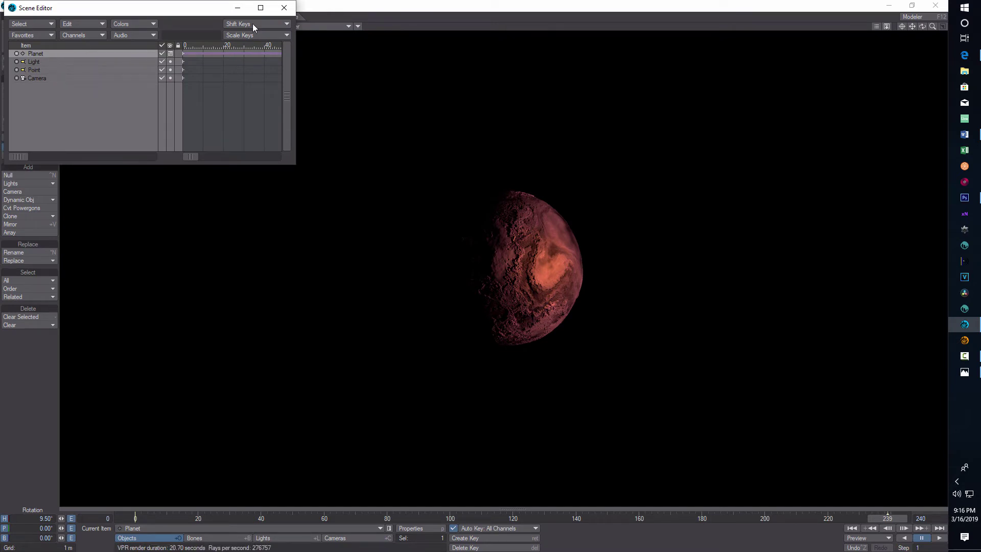
Close the Scene Editor and give the camera the HDTV (1920 x 1080) resolution preset
left_click(284, 8)
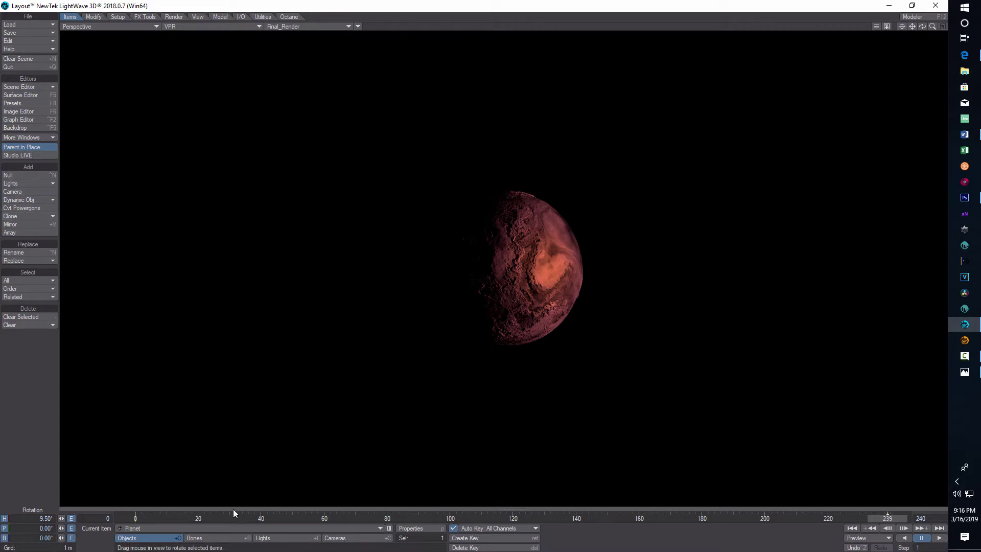
left_click(352, 539)
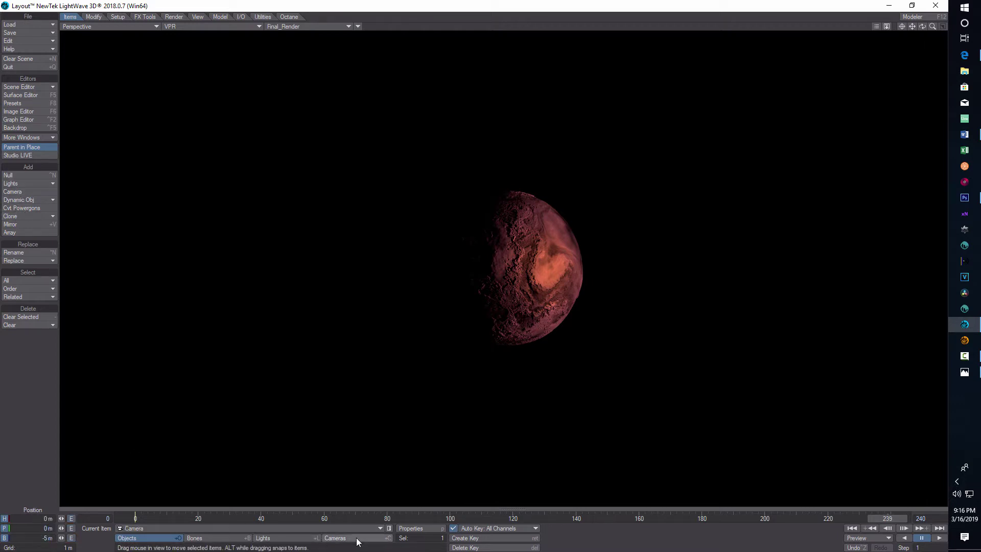
left_click(416, 529)
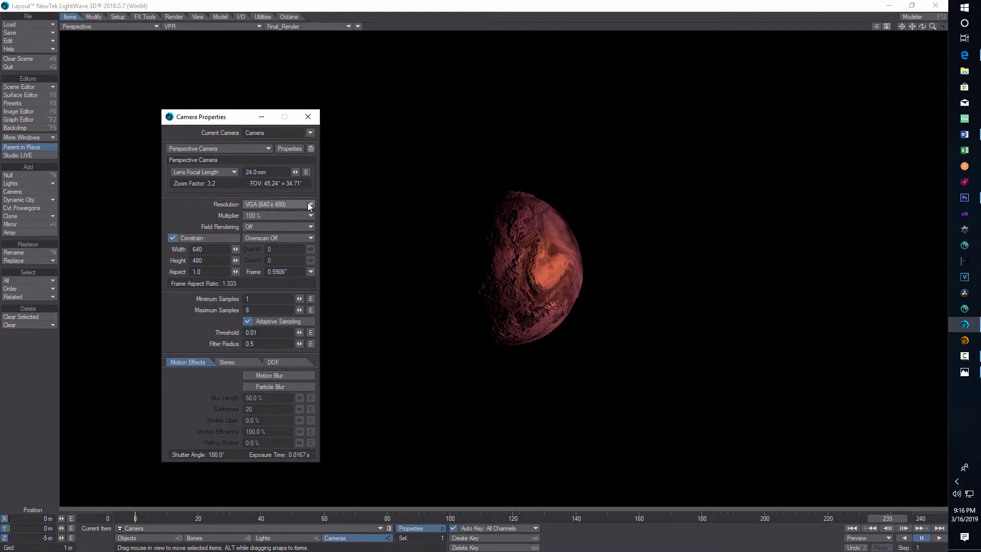
left_click(307, 202)
left_click(306, 224)
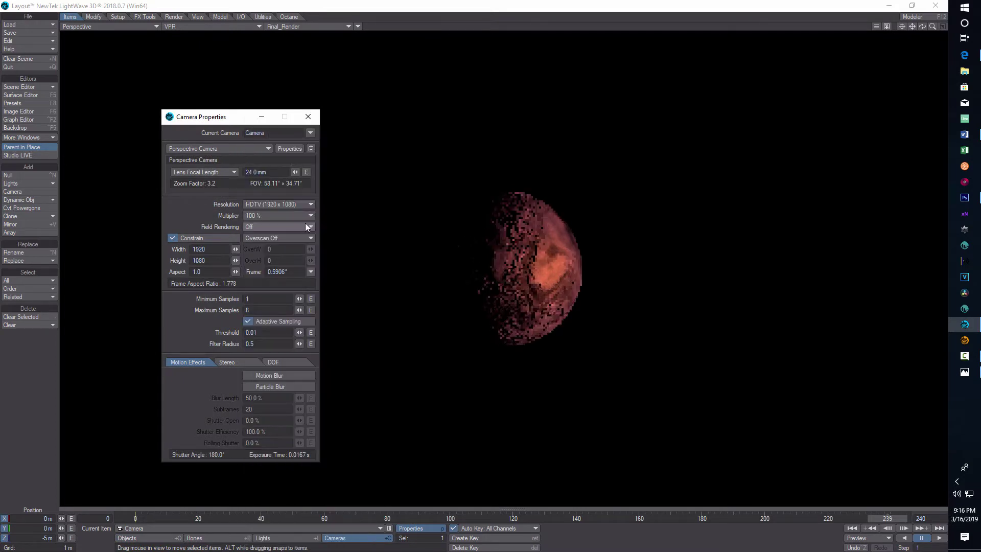
left_click(307, 118)
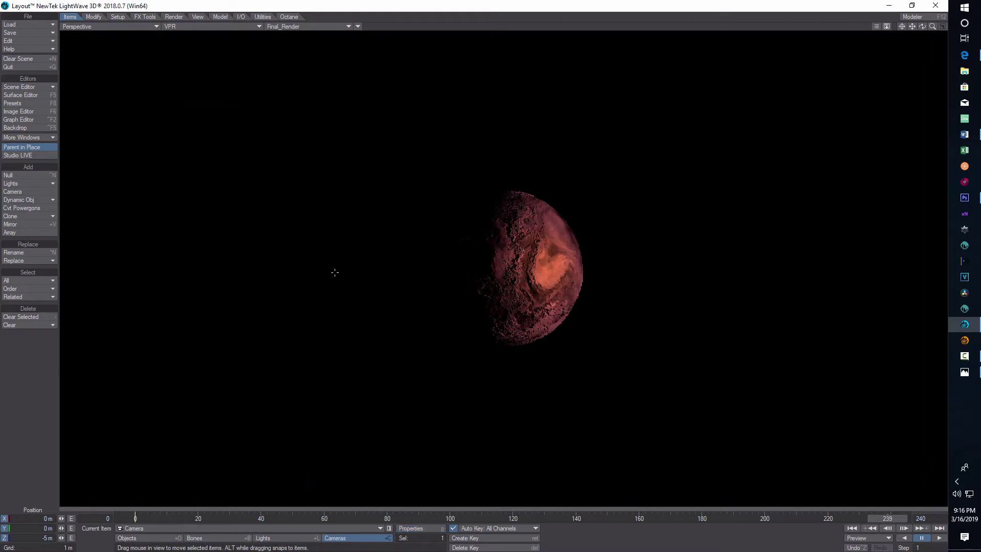
Add a Textured Environment to the backdrop effects
left_click(28, 127)
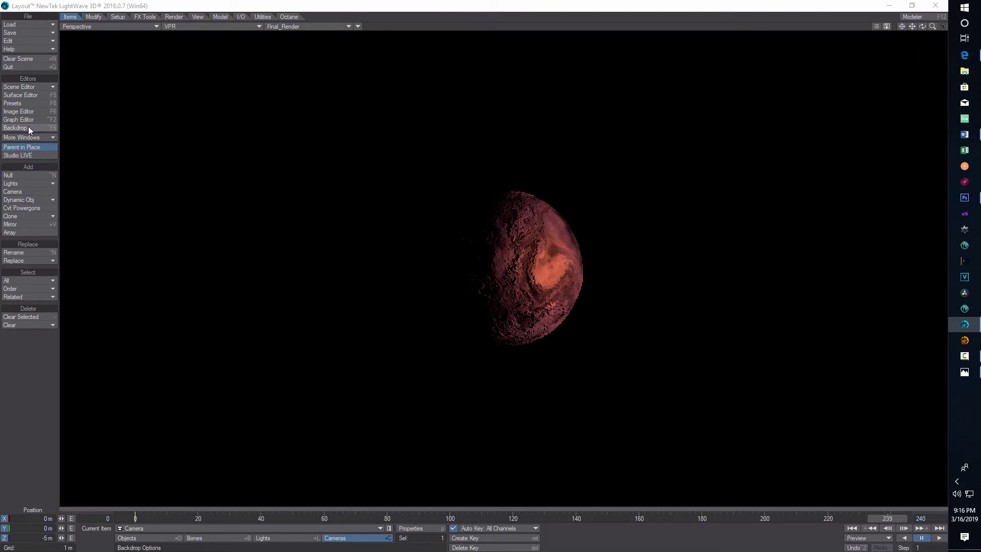
left_click(242, 173)
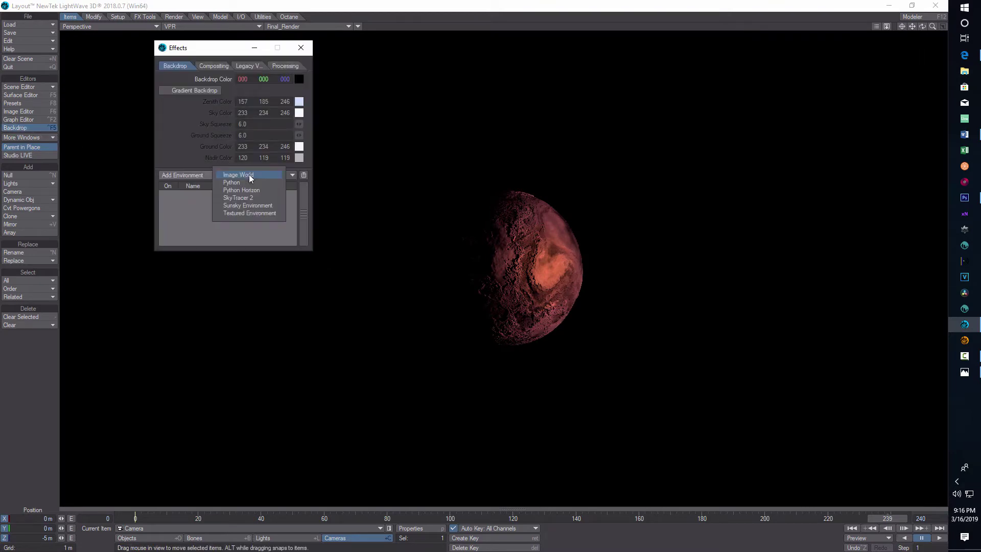
left_click(250, 215)
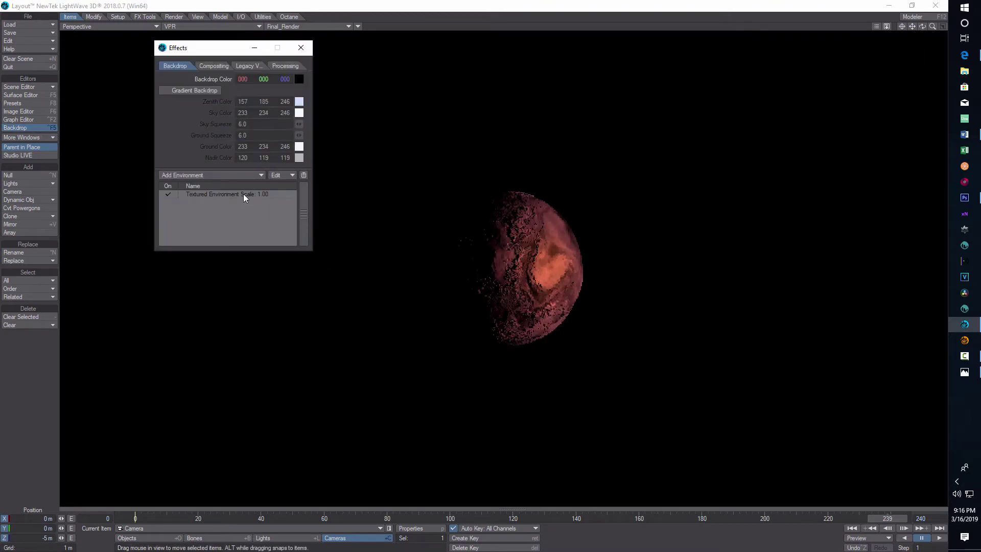
left_click(243, 194)
Set the environment's texture layer type to Procedural Texture
left_click(264, 299)
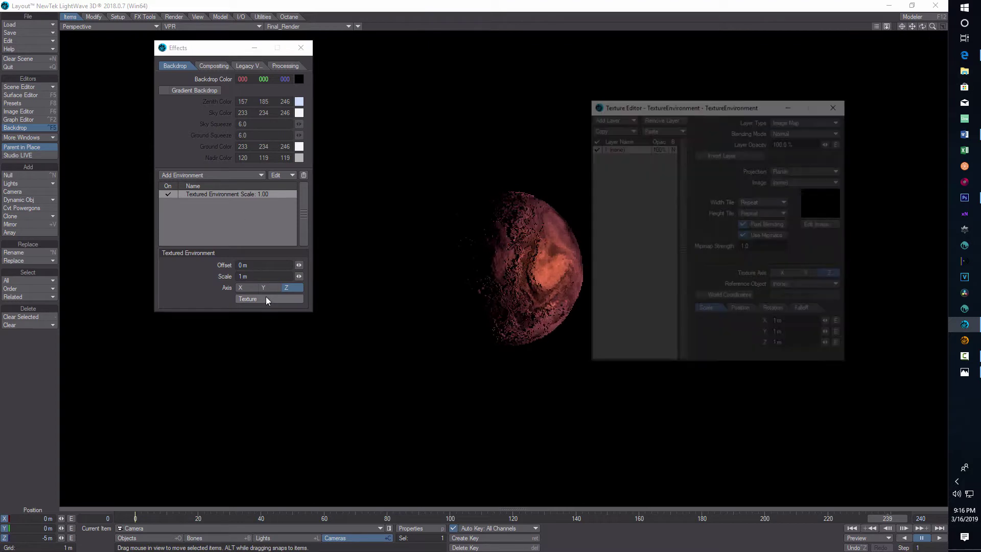
left_click_drag(709, 104, 209, 80)
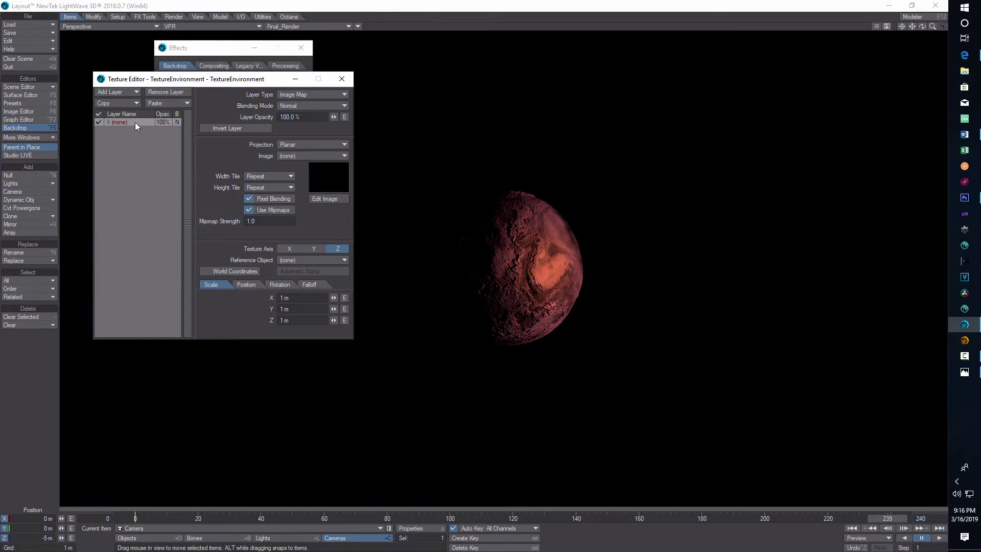
left_click(344, 95)
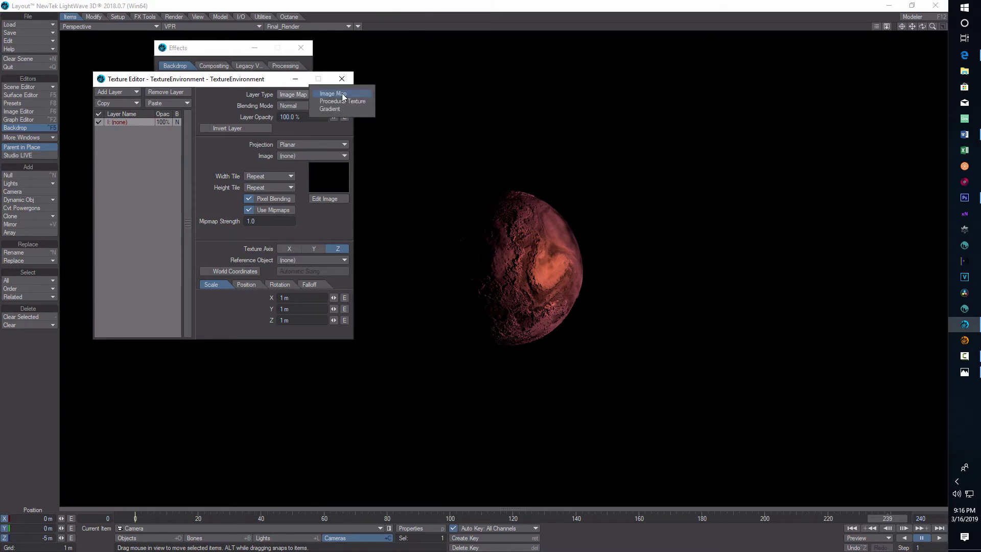
left_click(345, 103)
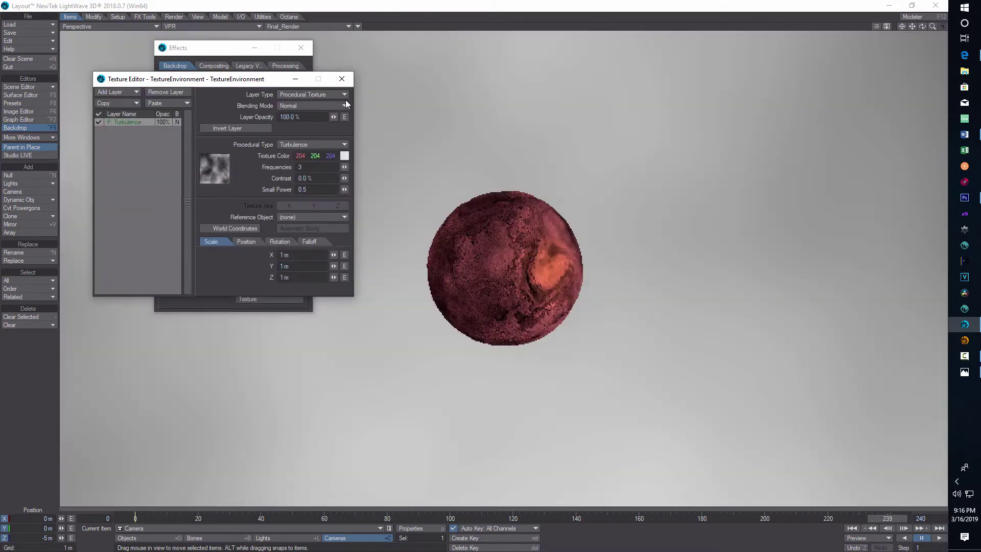
left_click(28, 128)
left_click(296, 79)
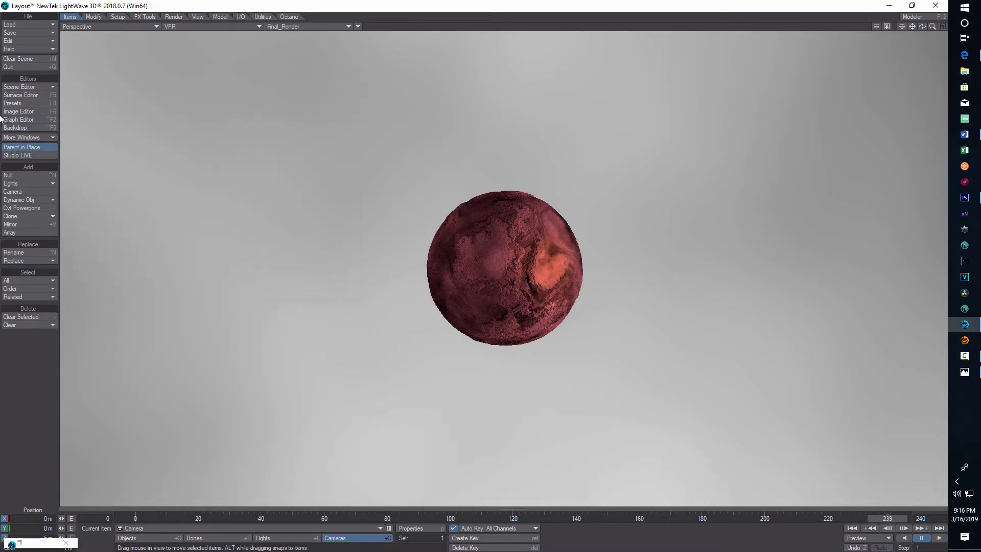
left_click(28, 128)
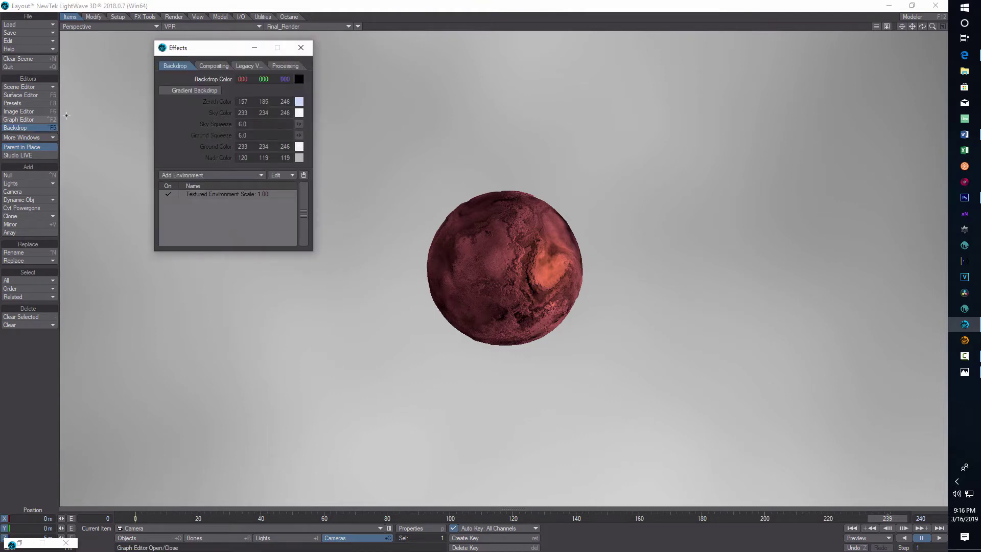
left_click(240, 195)
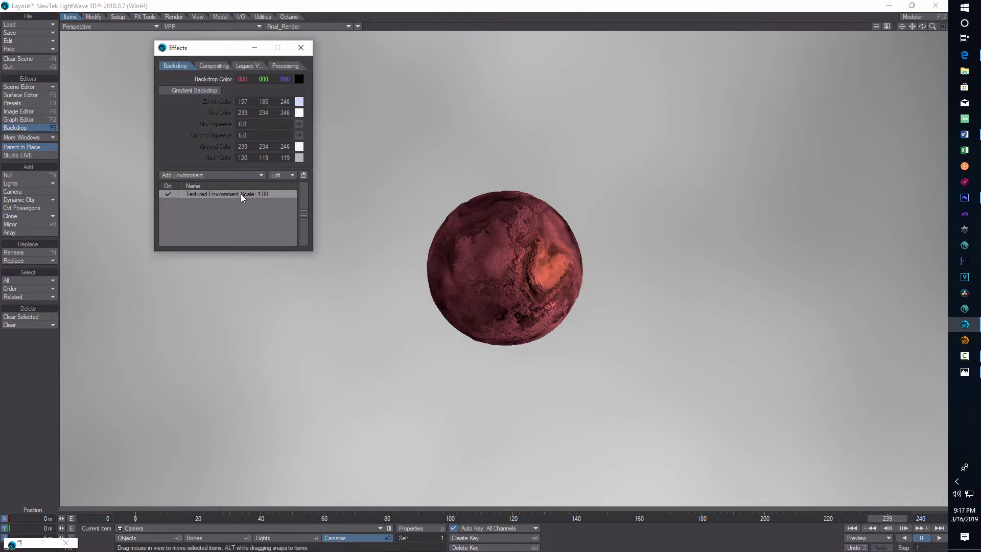
left_click(273, 302)
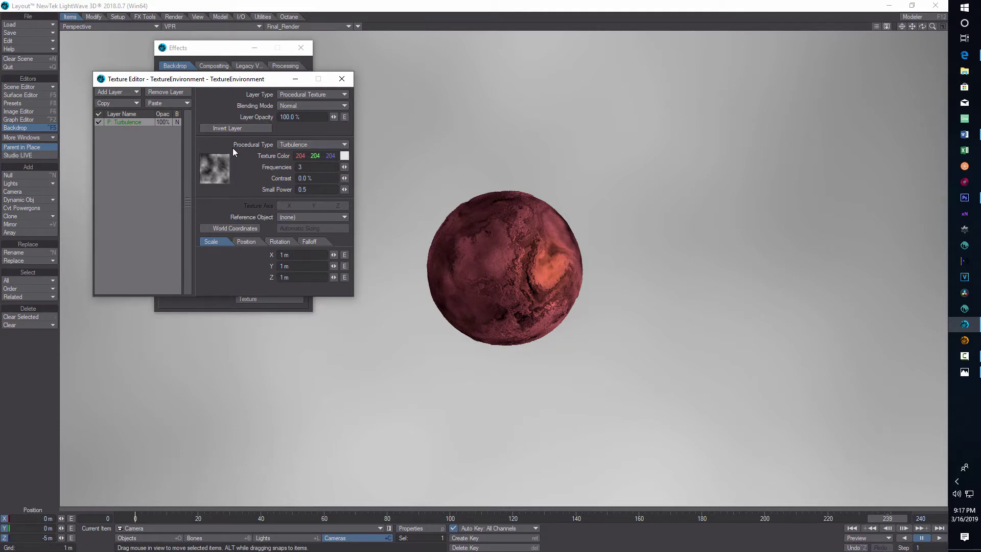
Change the backdrop procedural type to Crust and bring up its Texture Color picker
left_click(345, 147)
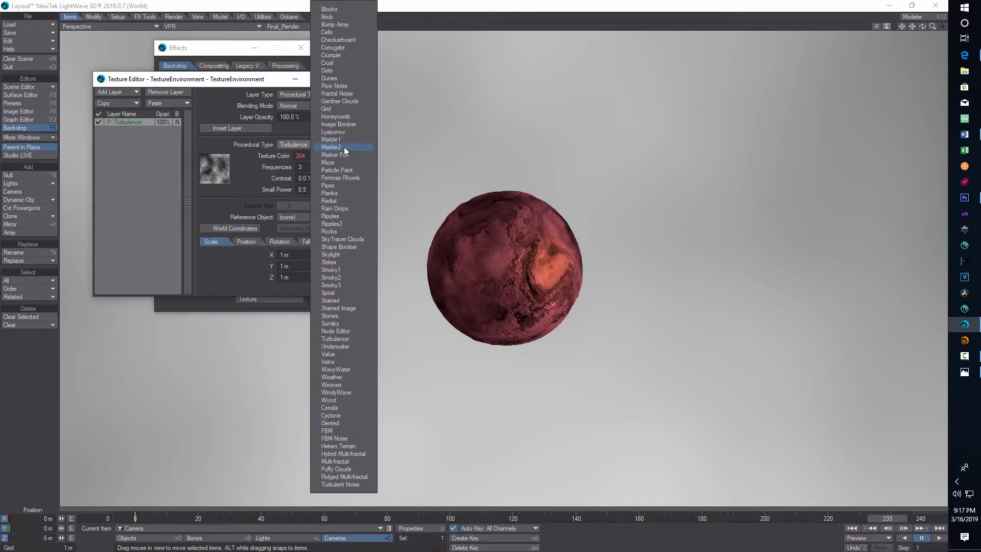
left_click(333, 63)
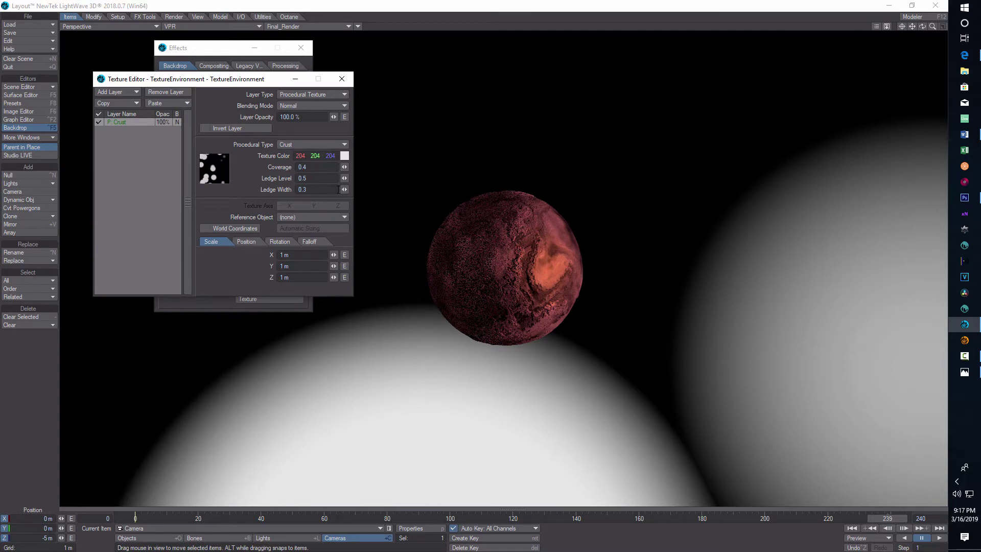
left_click(344, 157)
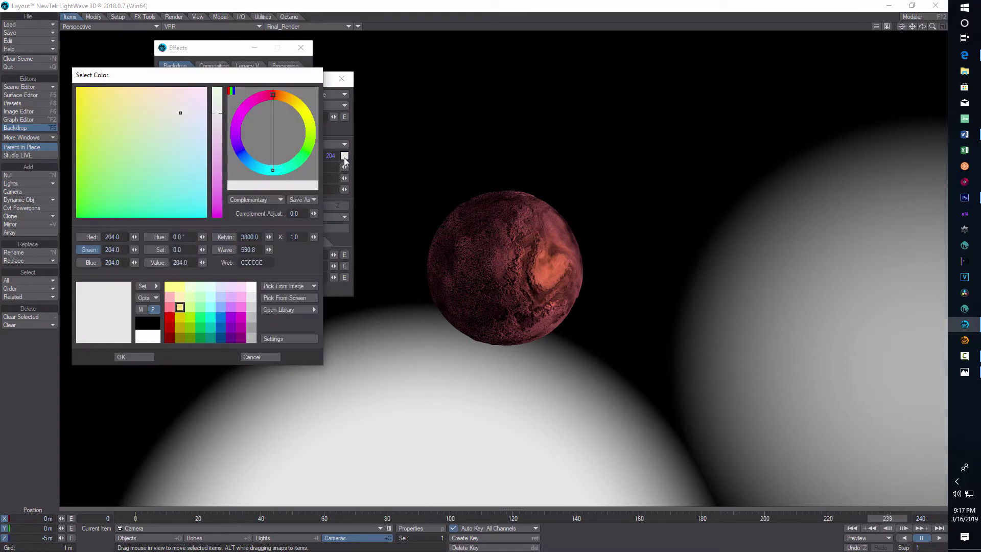
Make the Crust texture colour white (255, 255, 255) and scale it to 20 mm on X, Y and Z
left_click(146, 338)
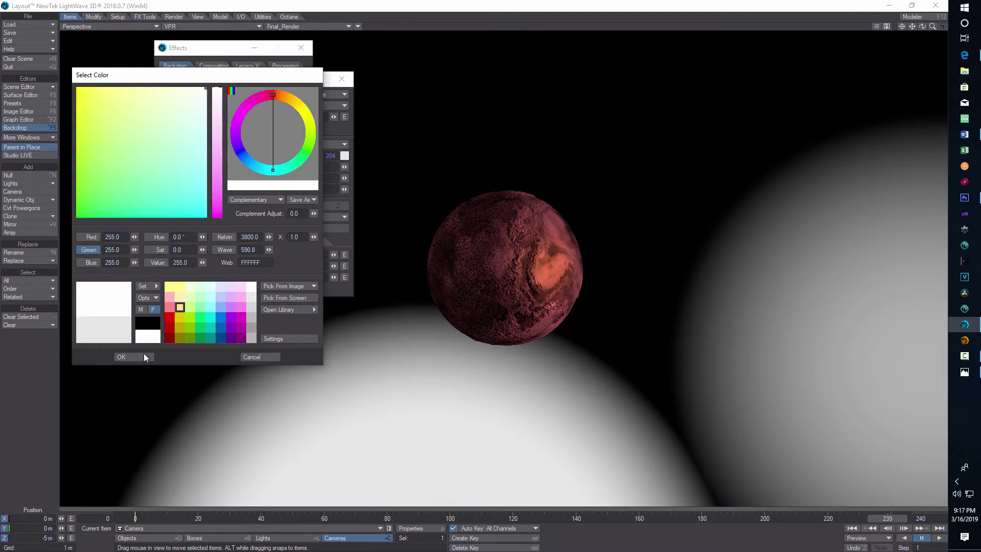
left_click(145, 356)
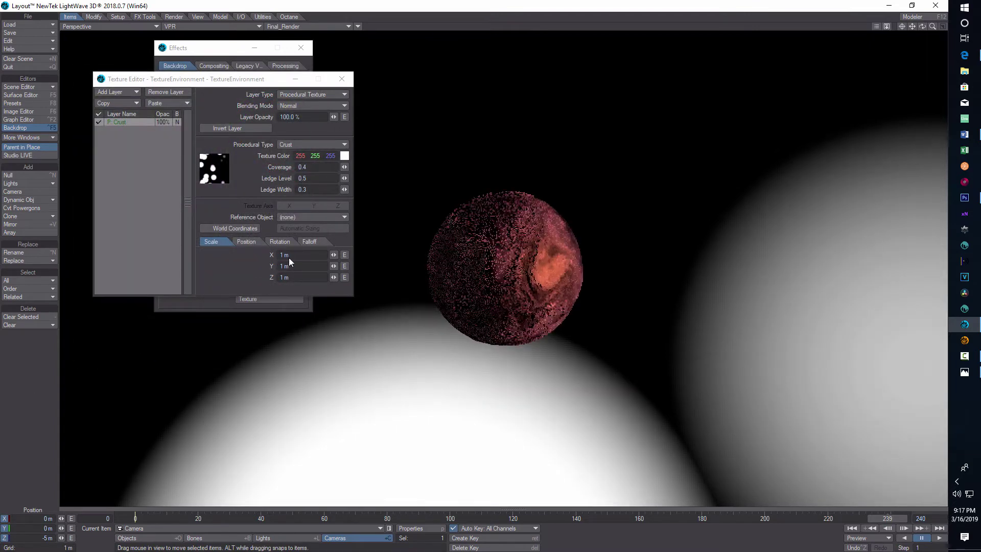
left_click(284, 255)
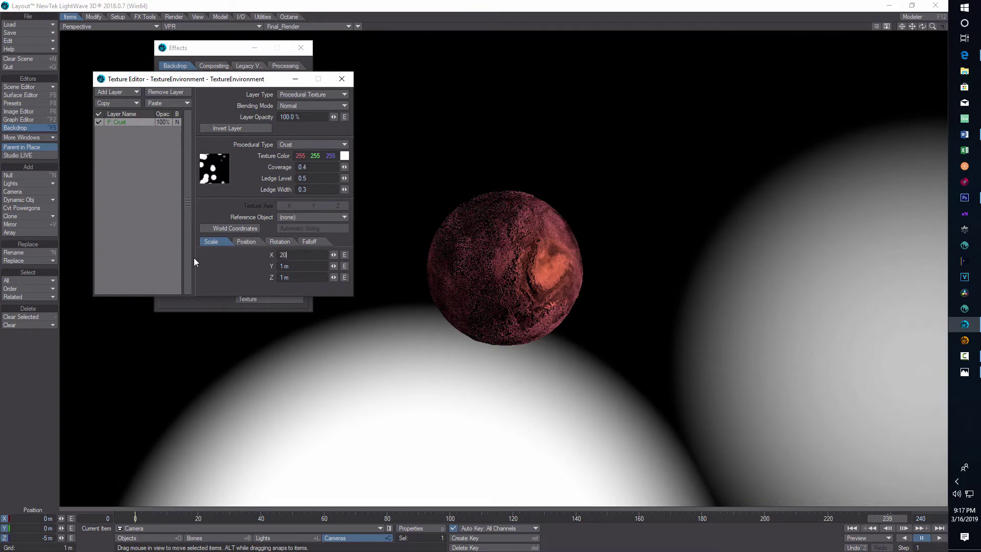
type("mm")
key("Tab")
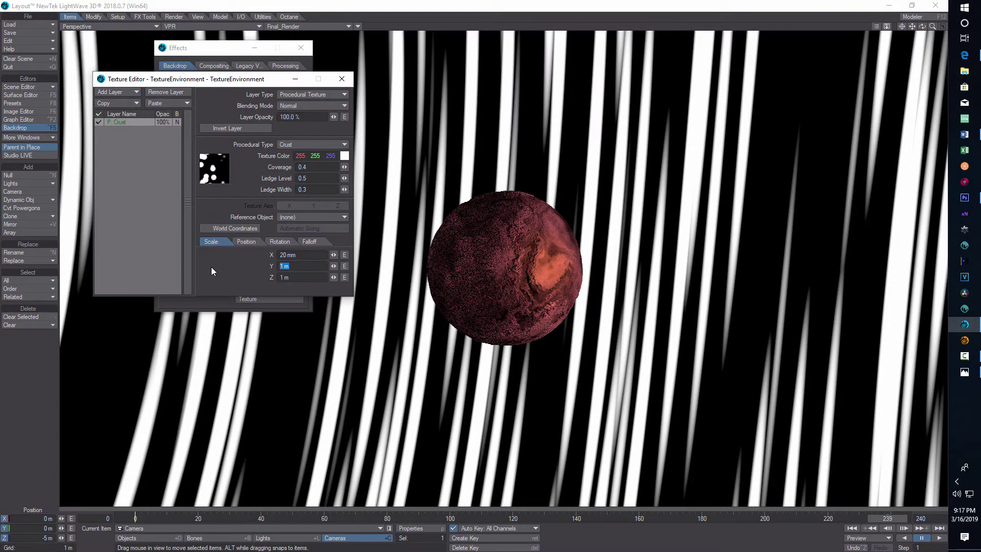
type("20mm")
key("Return")
left_click(300, 277)
key("BackSpace")
key("BackSpace")
key("BackSpace")
type("20")
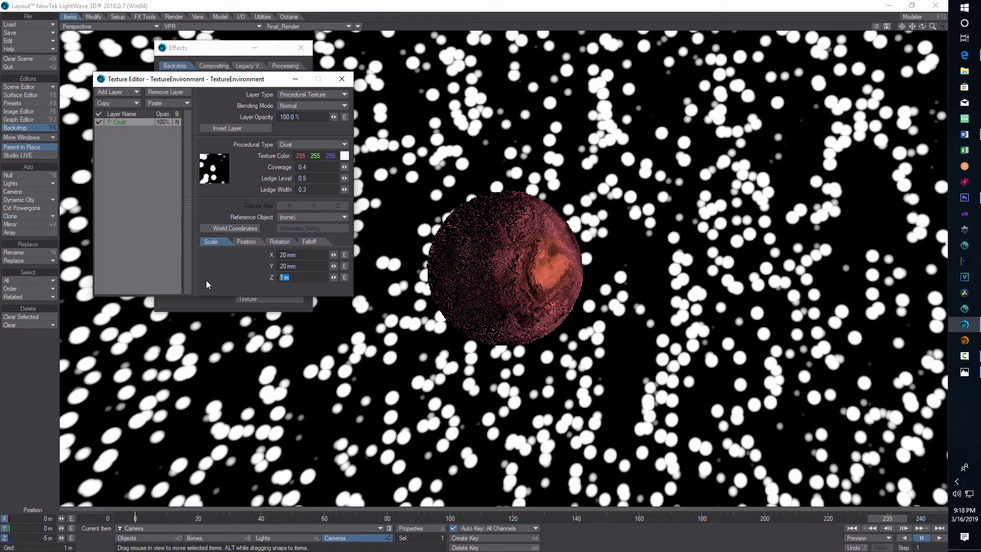
type("mm")
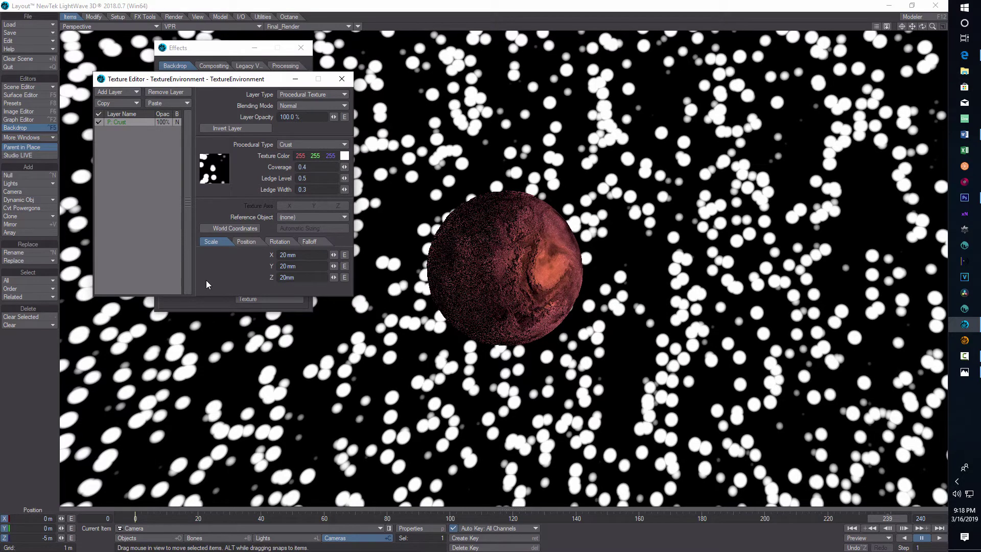
key("Return")
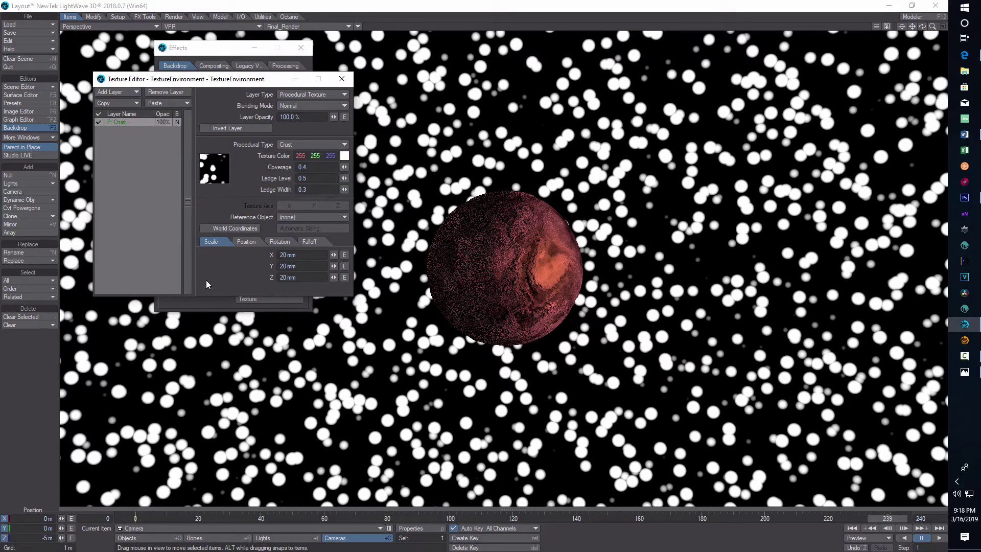
left_click(310, 168)
Set the Crust Coverage to 0.009, then refine it to 0.001
type("0")
type(".00")
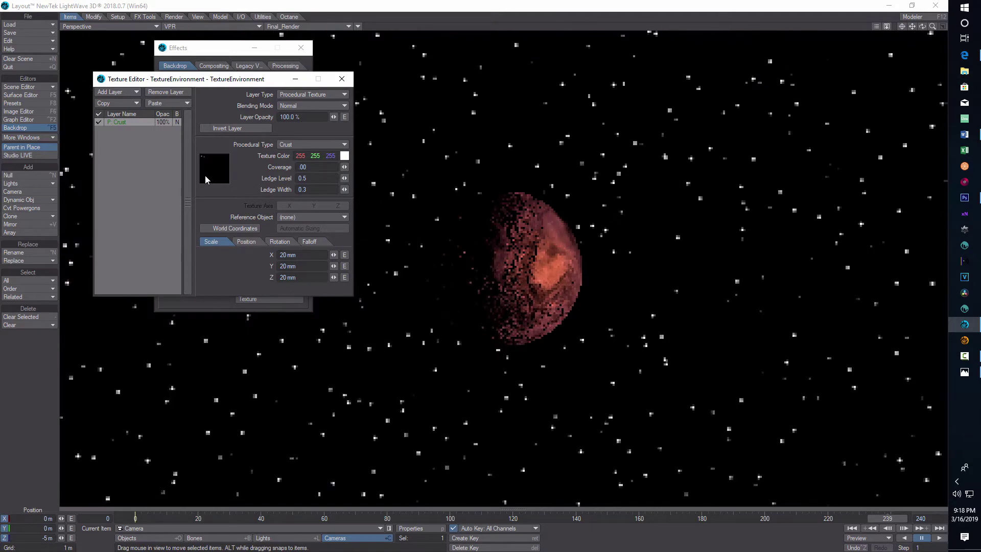
type("9")
key("Tab")
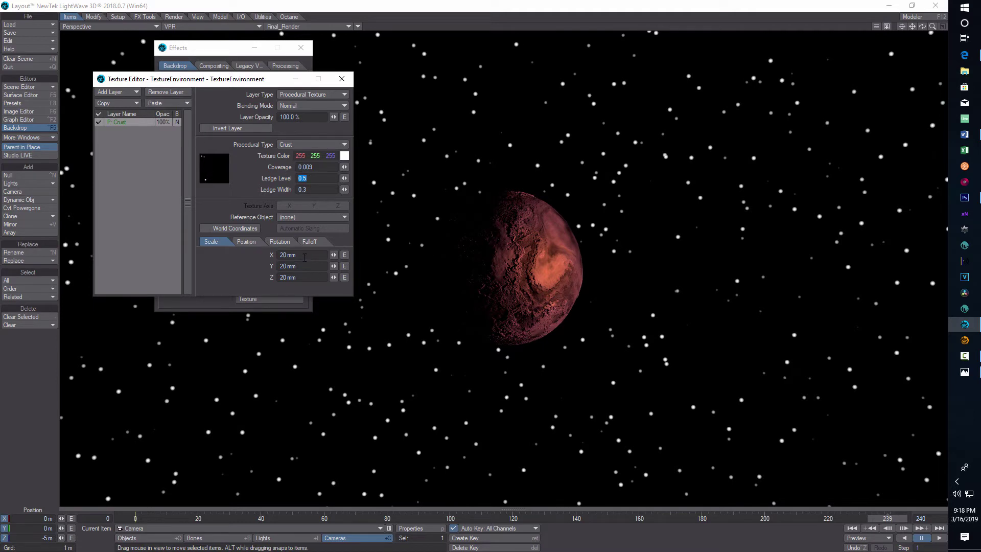
left_click(324, 167)
key("BackSpace")
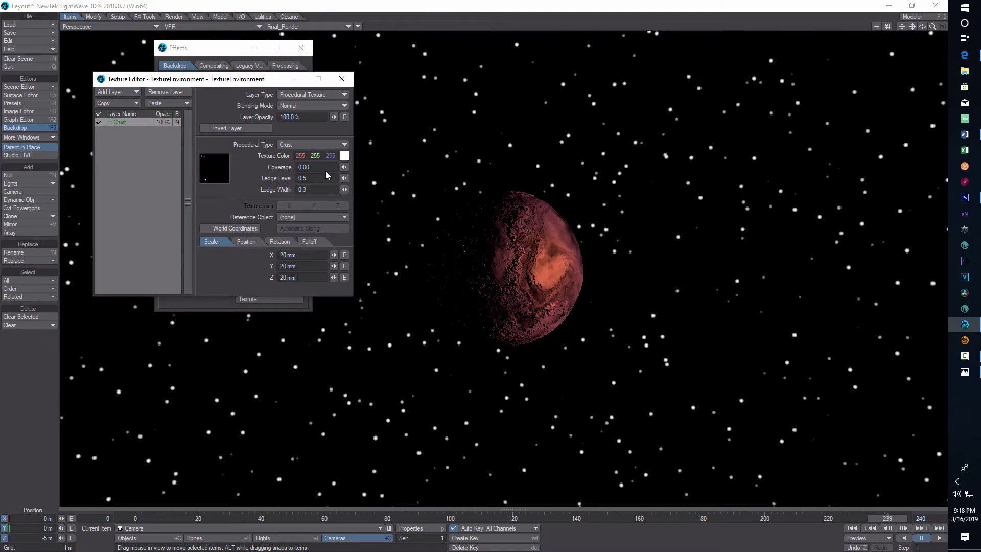
type("1")
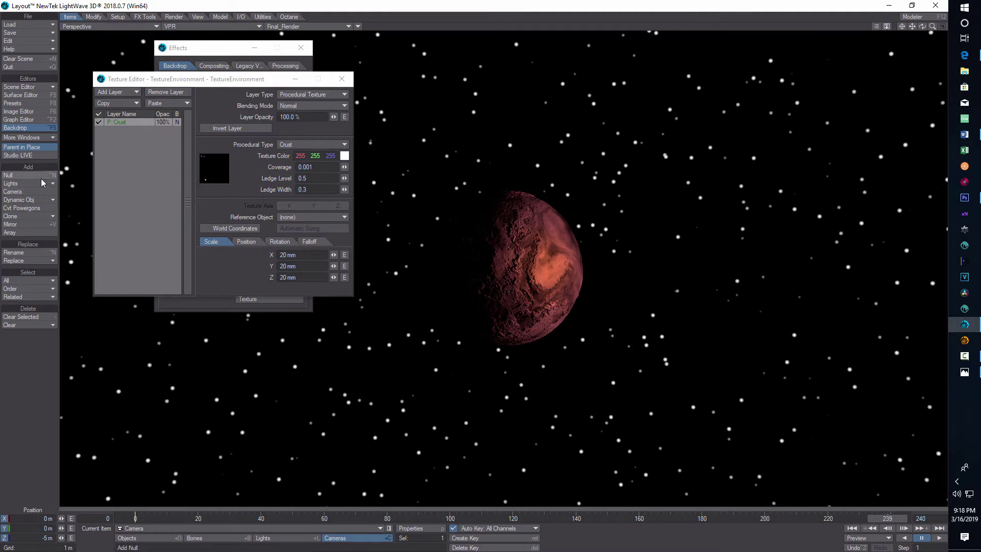
Add a new procedural texture layer and set its type to Crust
left_click(138, 97)
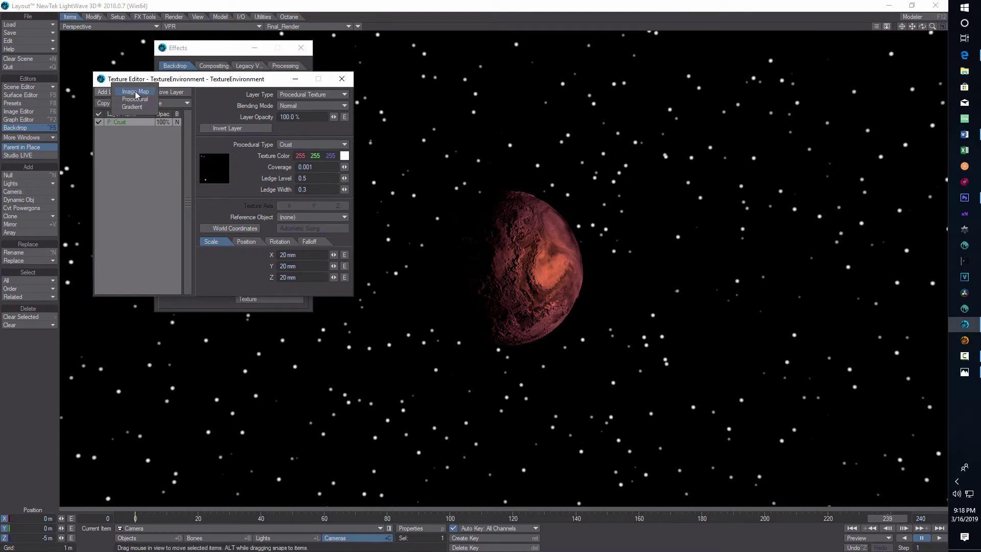
left_click(135, 99)
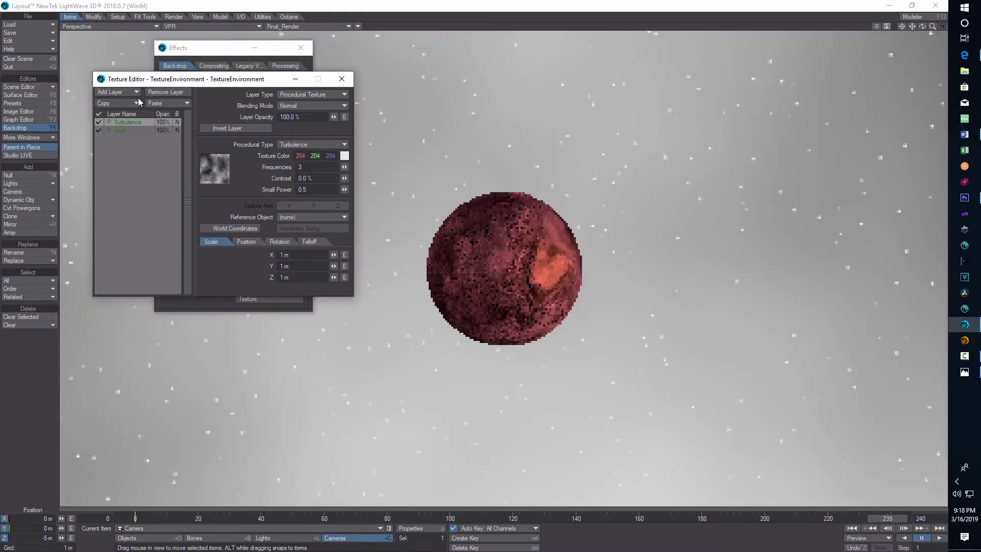
left_click(337, 143)
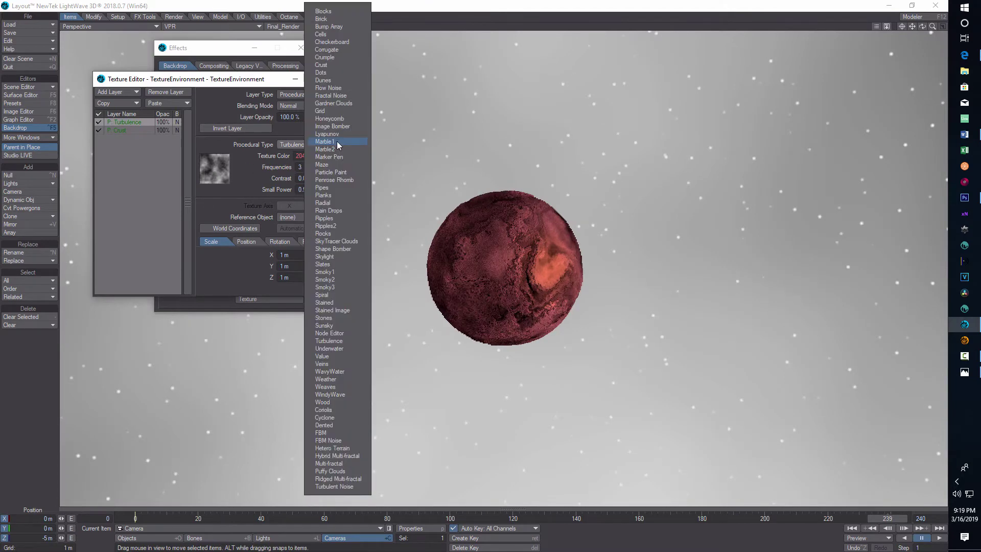
left_click(340, 65)
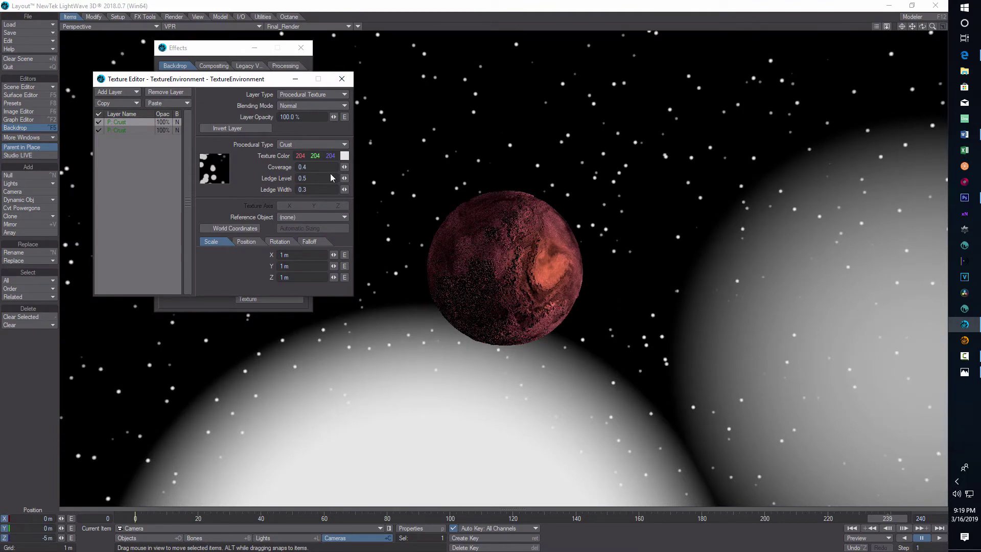
Scale the new Crust layer to 3 m on X, Y and Z
left_click(287, 254)
type("3")
key("Tab")
type("3")
key("Tab")
type("3")
key("Return")
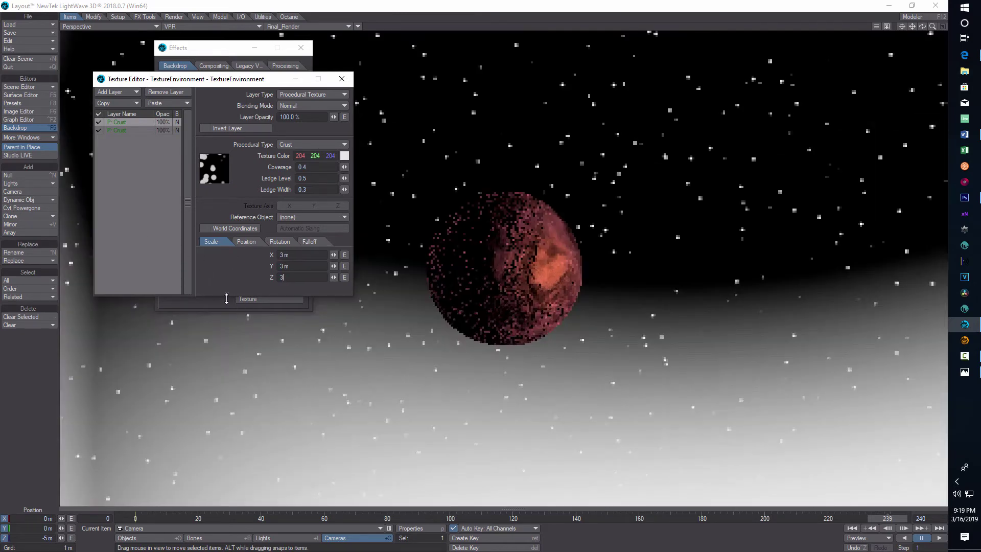
left_click(301, 166)
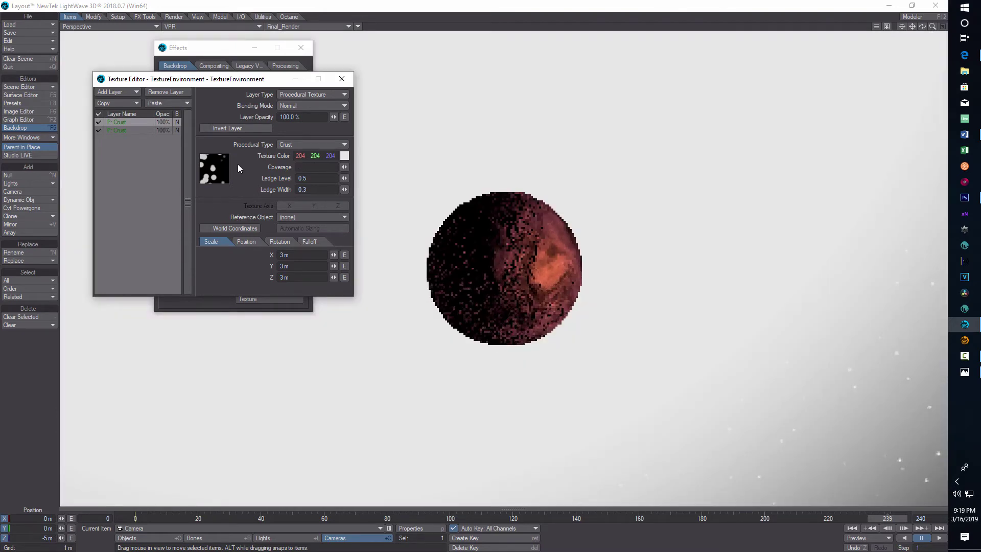
Give the Crust layer Coverage .0005, Ledge Level 0.07 and Ledge Width 0.15
type(".00")
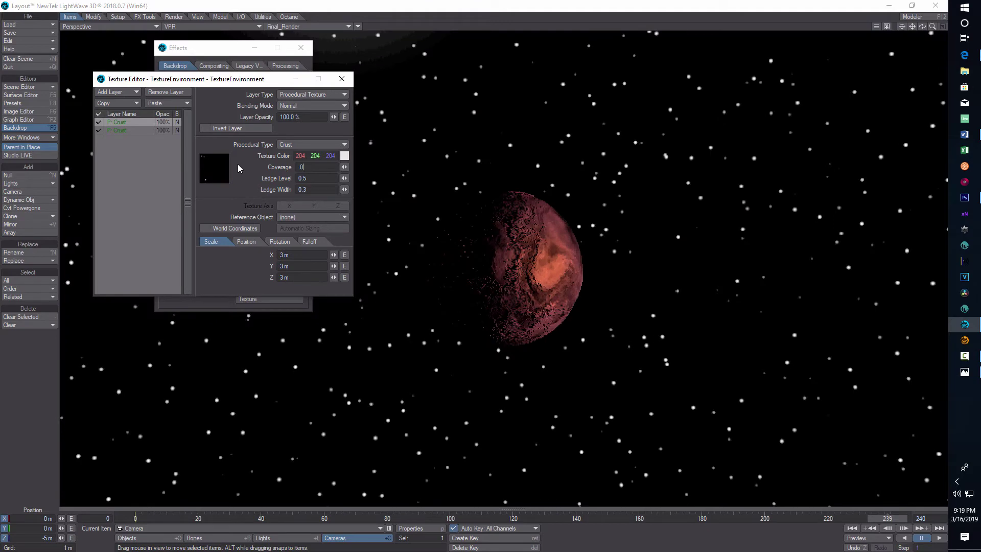
type("05")
left_click(309, 180)
type("0.07")
key("Return")
left_click(321, 192)
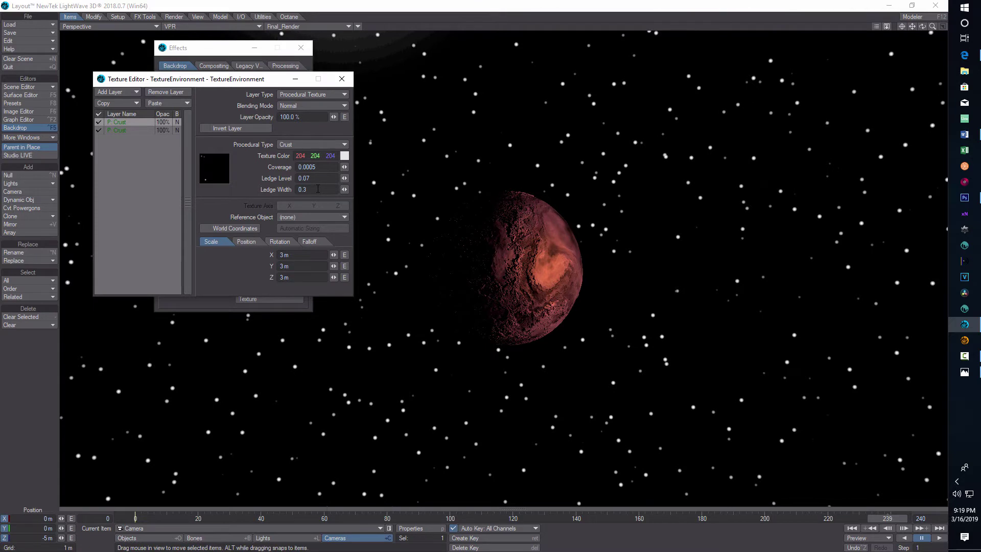
key("BackSpace")
type("15")
left_click(123, 95)
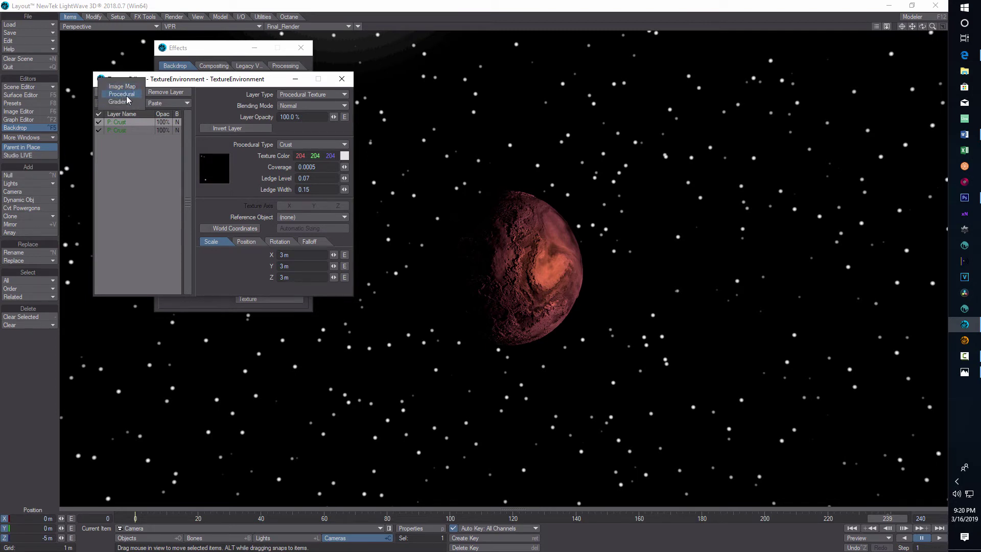
Add a Turbulence procedural layer at 3.5% Layer Opacity and bring up its Texture Color picker
left_click(127, 96)
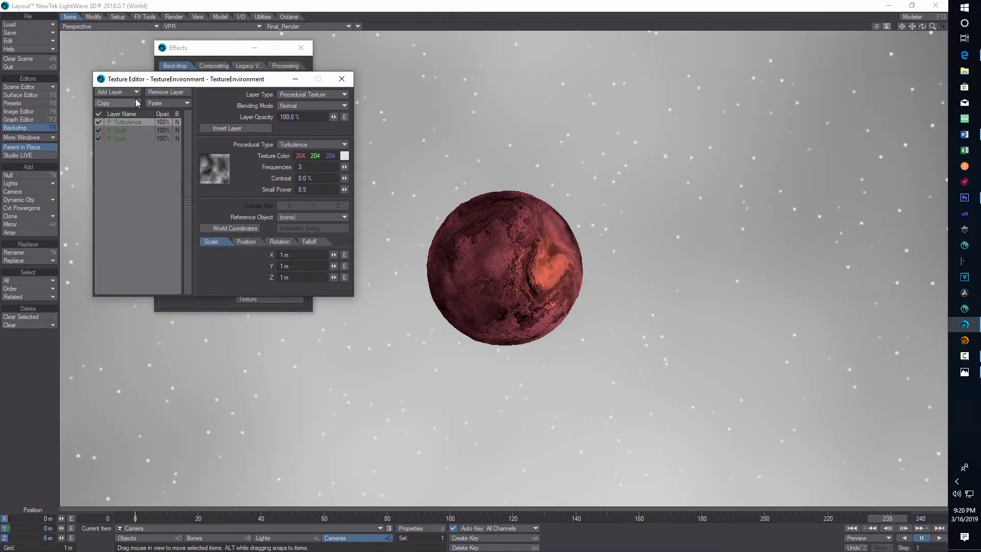
left_click(289, 117)
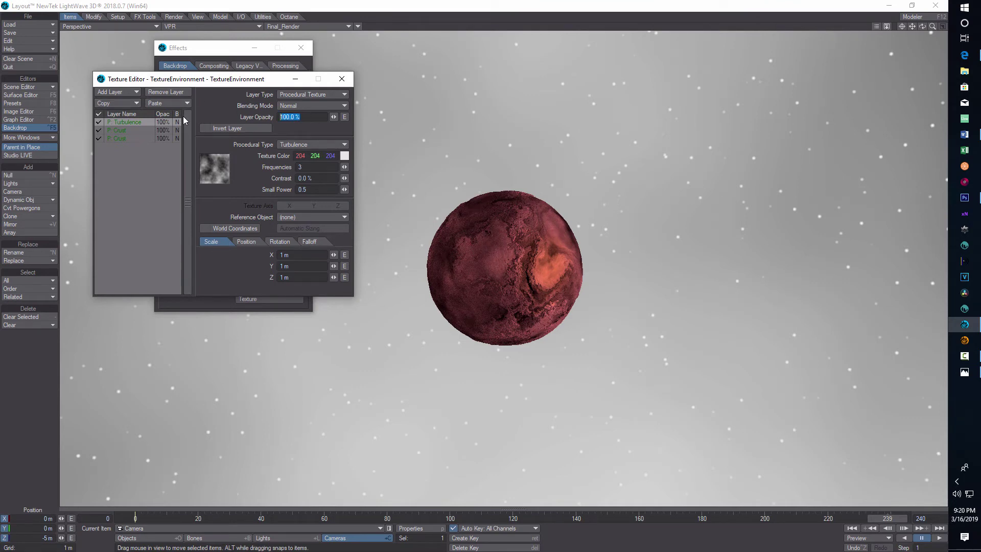
type("3.5")
key("Return")
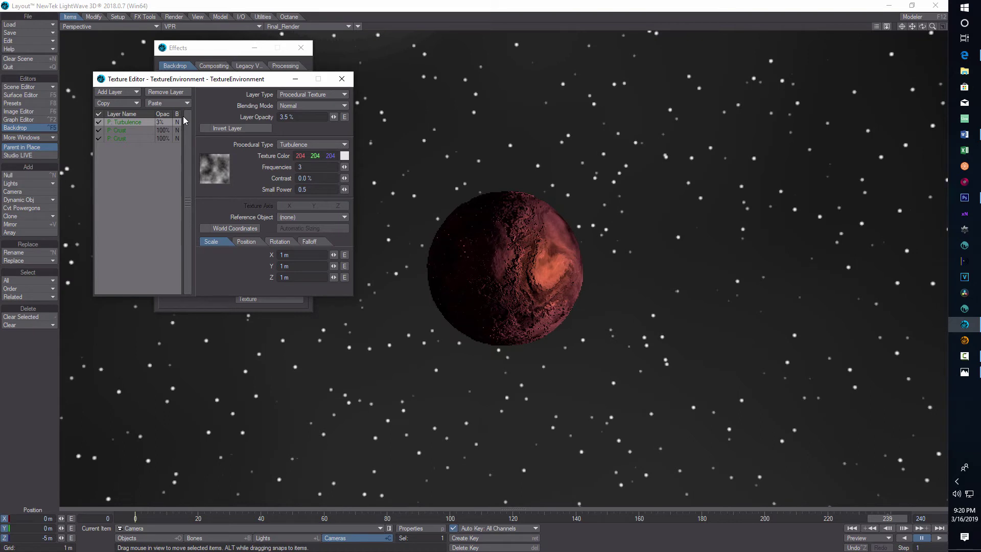
left_click(345, 155)
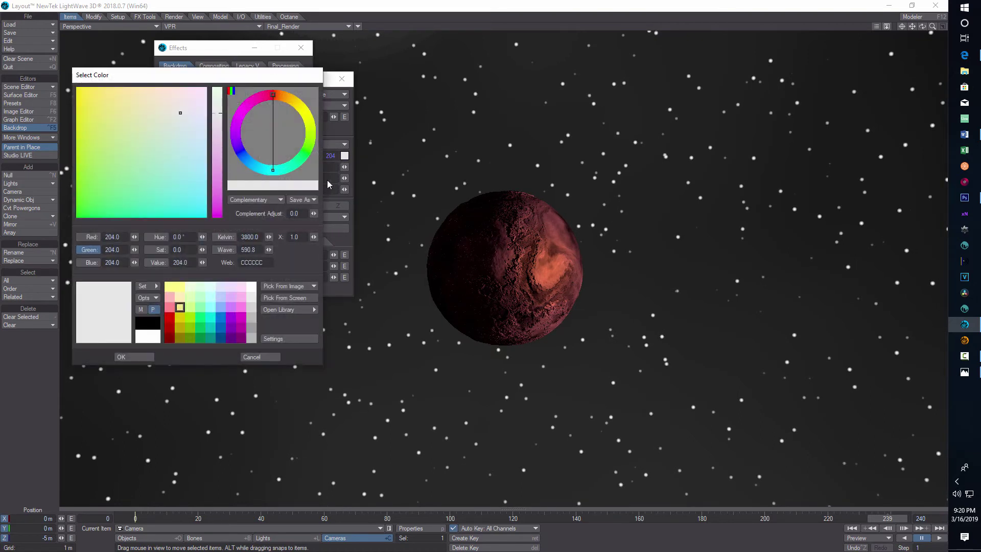
Tint the Turbulence layer blue (0, 31, 127), switching from a darker swatch to a brighter blue
left_click(224, 339)
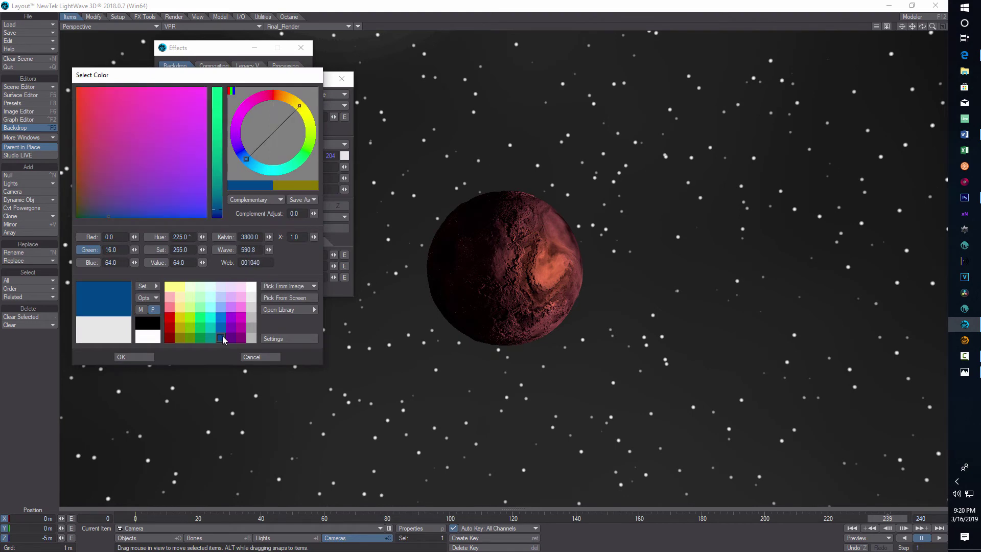
left_click(134, 358)
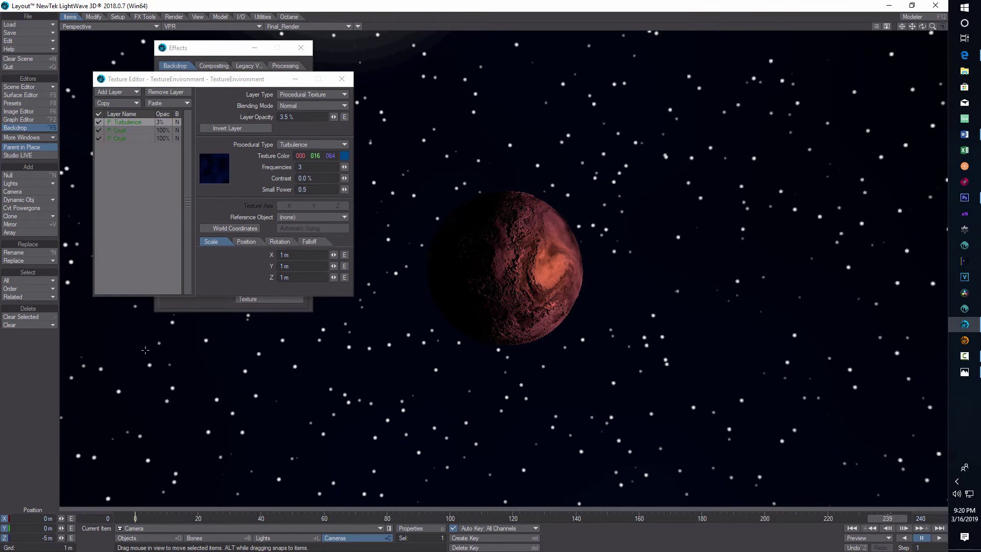
left_click(344, 156)
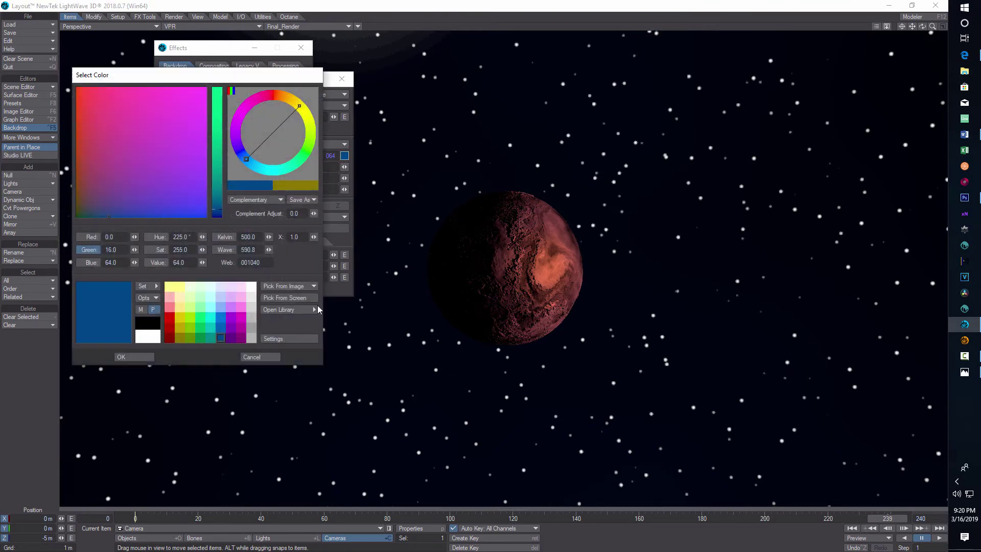
left_click(221, 329)
left_click(145, 356)
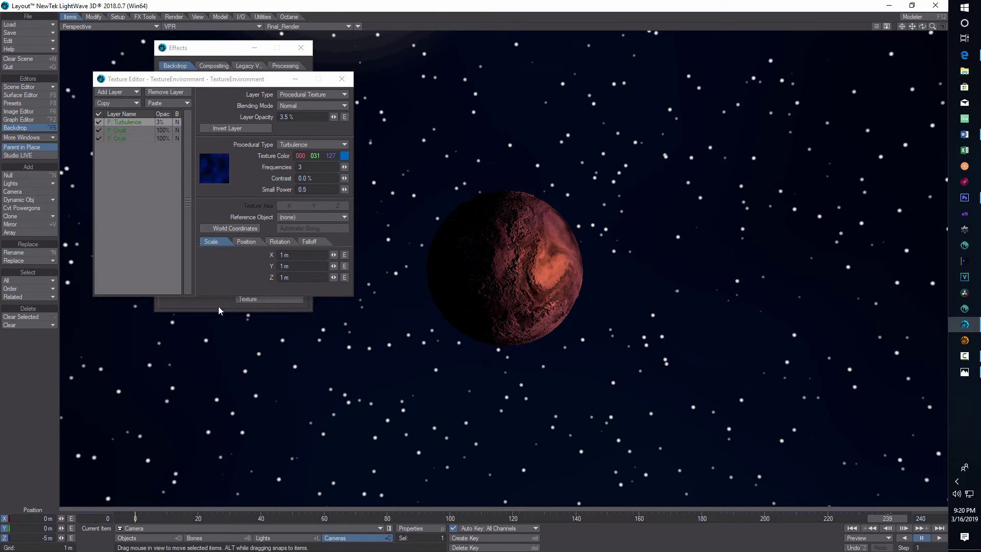
Set the Turbulence layer's contrast to 20%
left_click(309, 178)
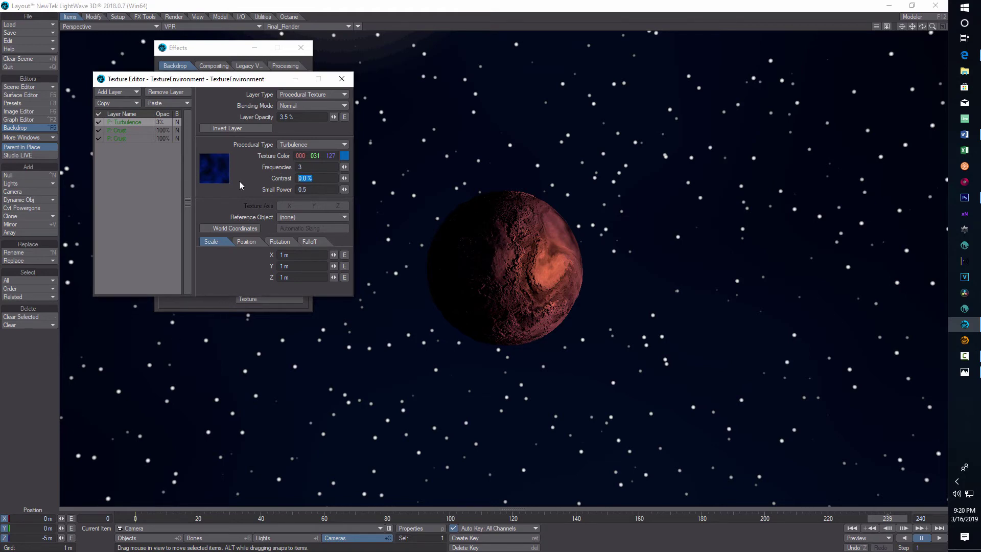
type("20")
key("Return")
left_click(118, 92)
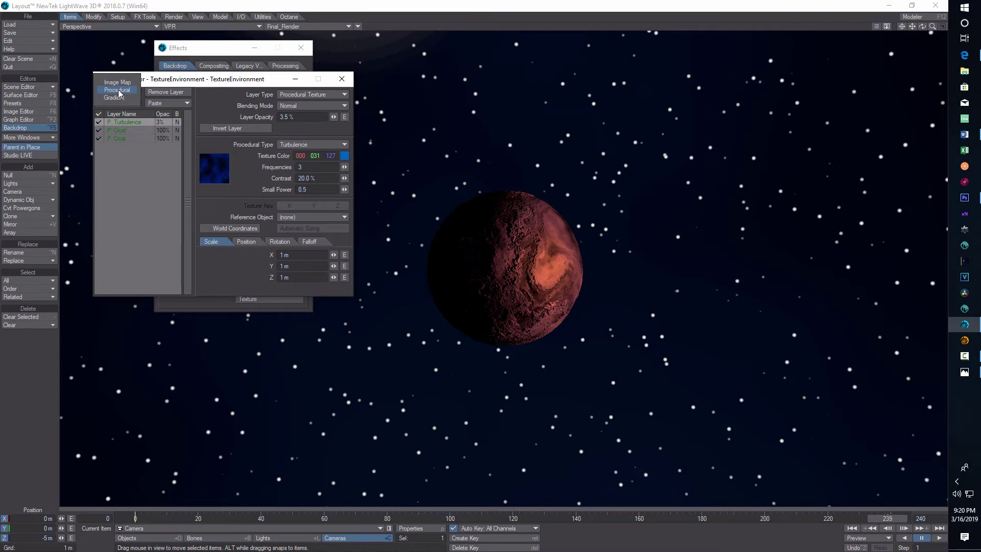
Add a Fractal Noise procedural layer at 1.5% layer opacity
left_click(118, 91)
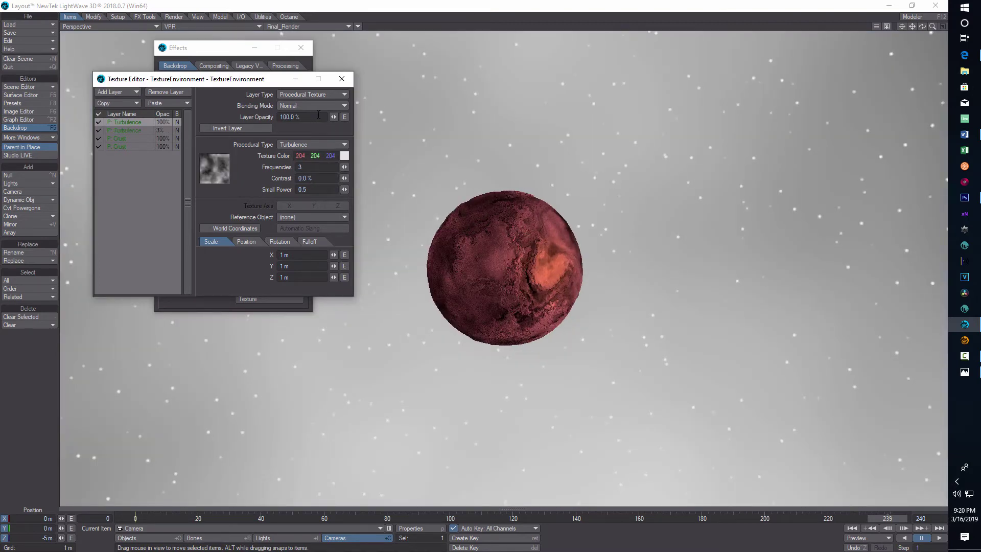
left_click(342, 145)
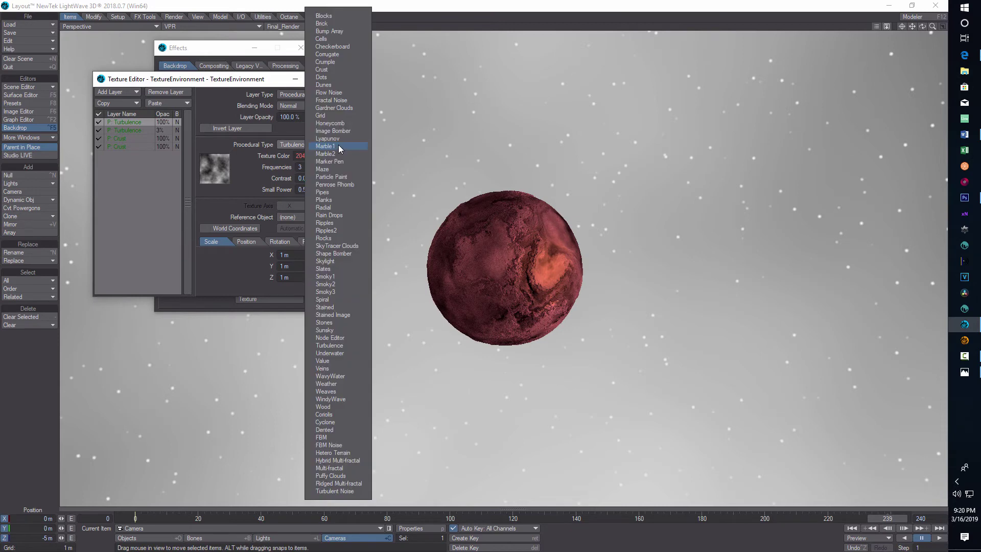
left_click(331, 100)
left_click_drag(308, 117, 202, 114)
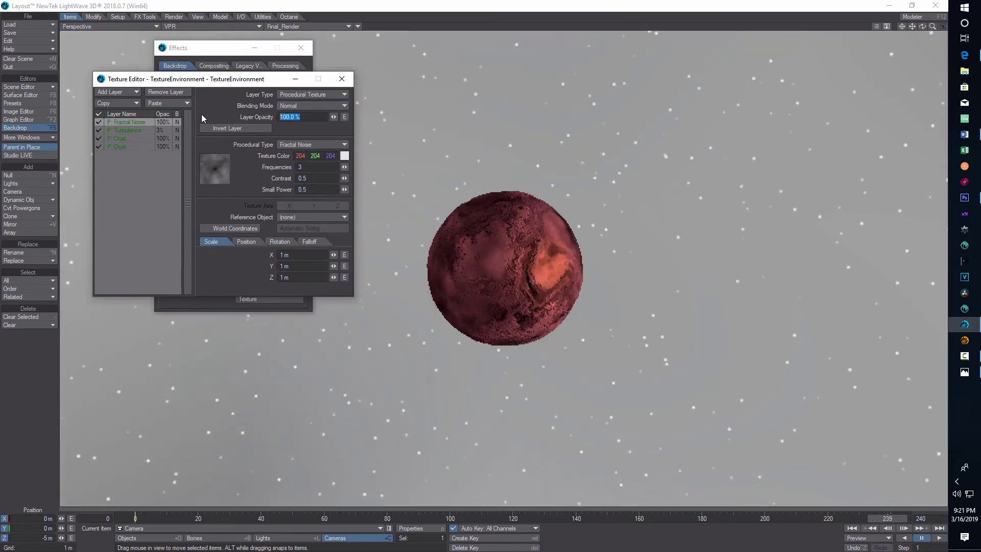
type("1.5")
key("Return")
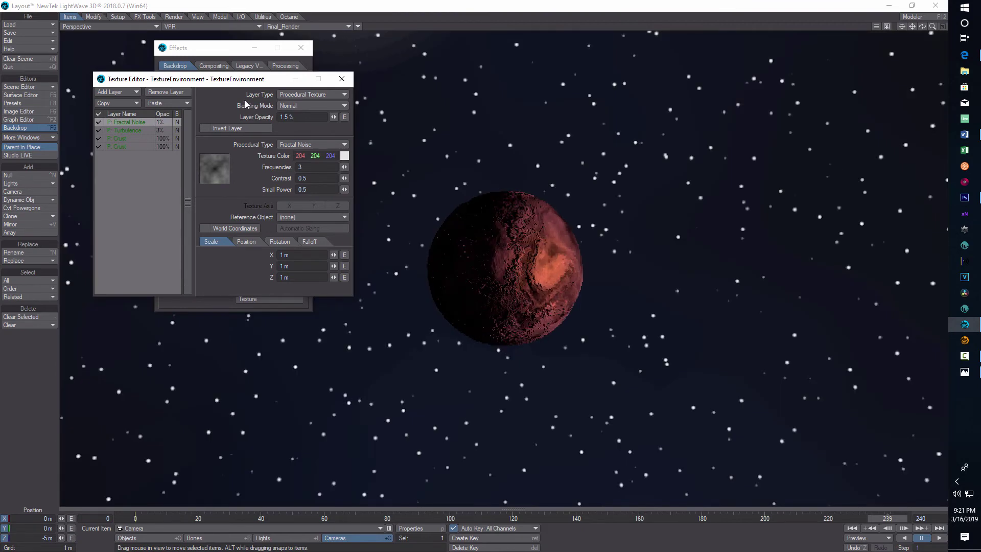
Colour the Fractal Noise layer dark blue 001040 (0, 16, 64)
left_click(346, 157)
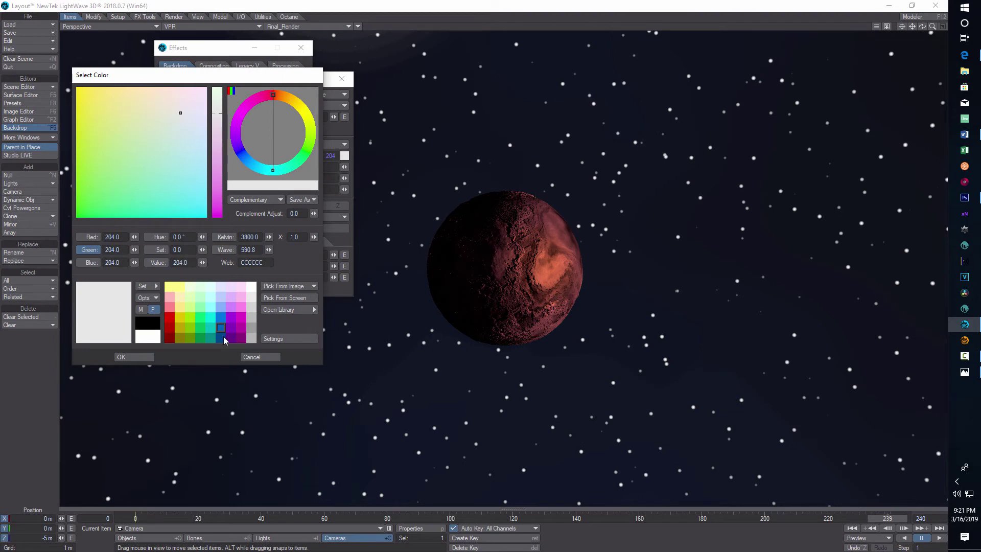
left_click(221, 338)
left_click(134, 356)
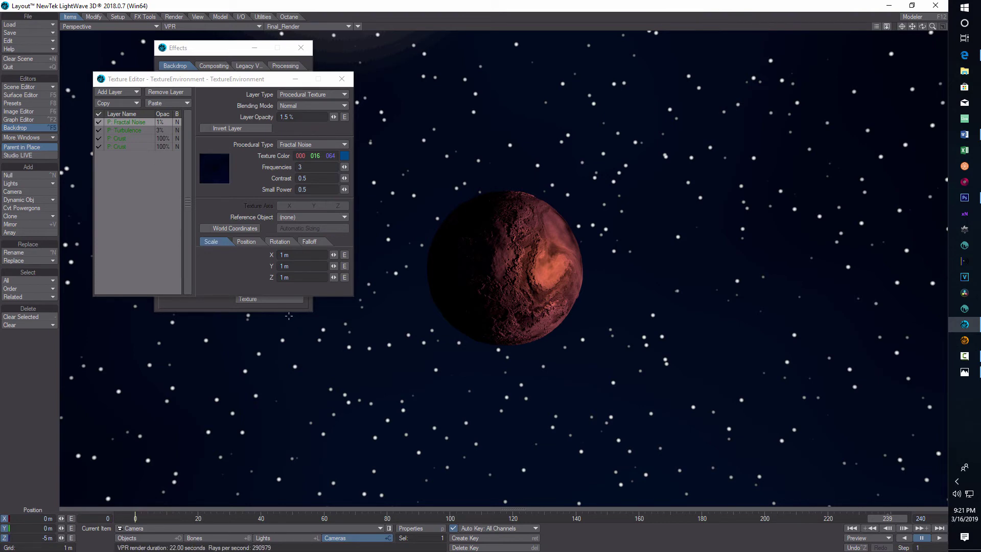
Close the texture and backdrop panels and make the distant Light the current item
left_click(342, 79)
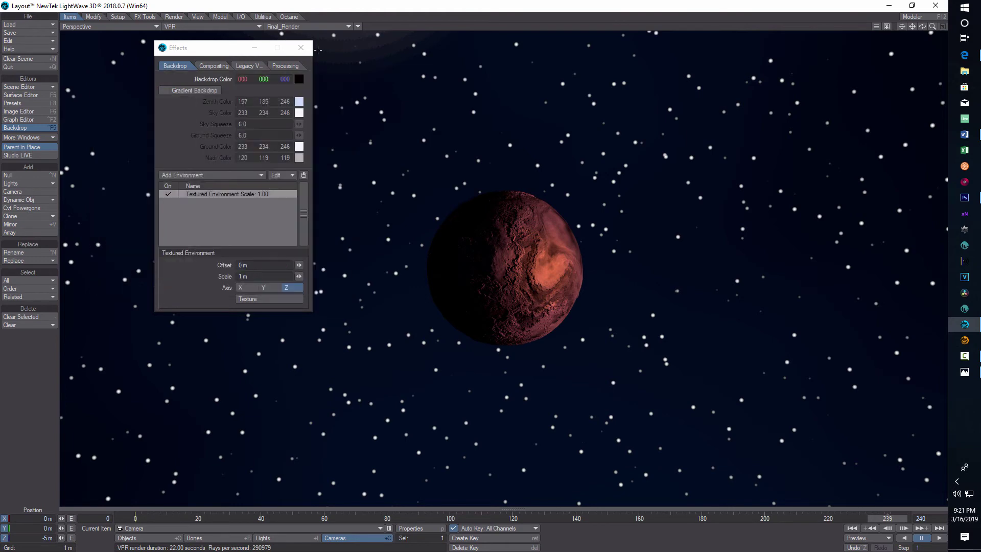
left_click(301, 47)
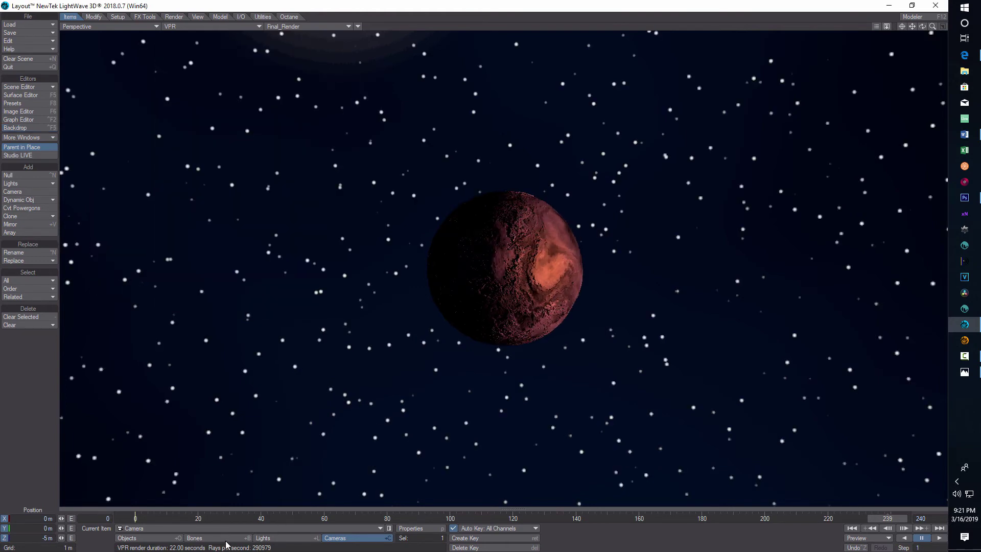
left_click(287, 541)
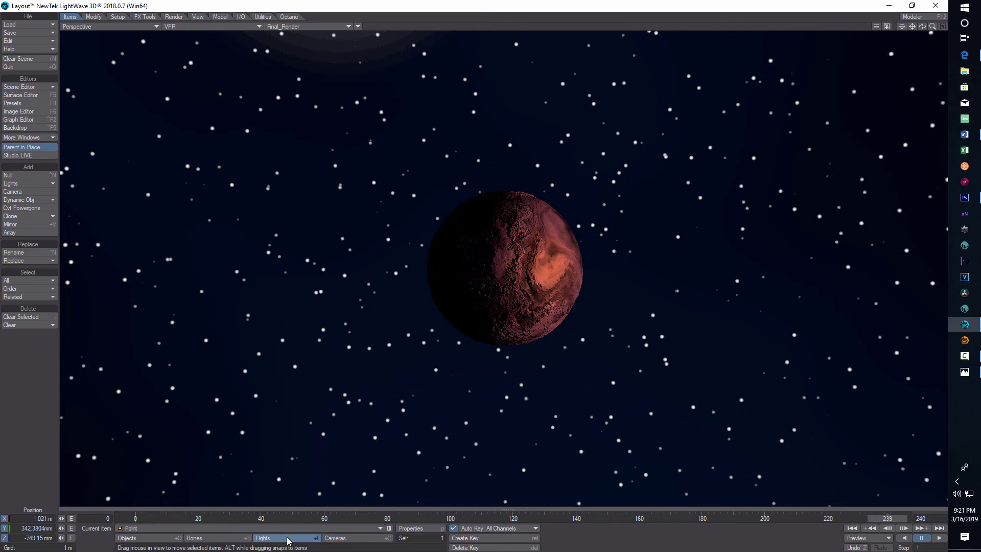
left_click(425, 530)
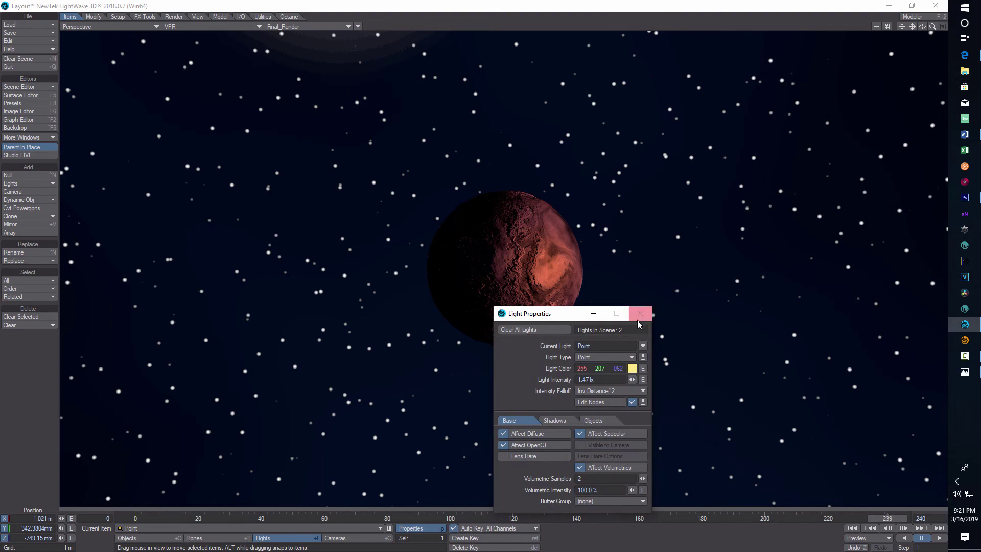
left_click(375, 531)
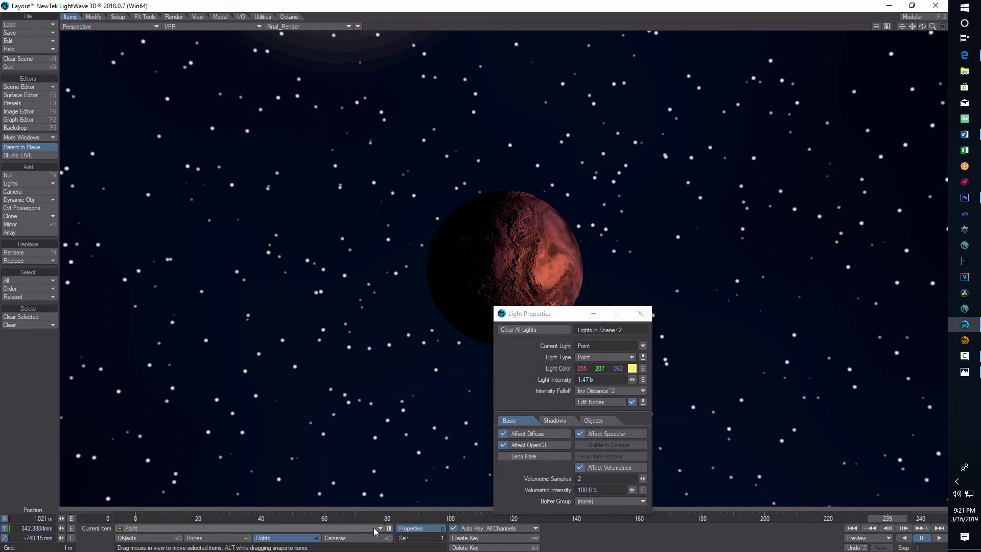
left_click(375, 531)
left_click(376, 518)
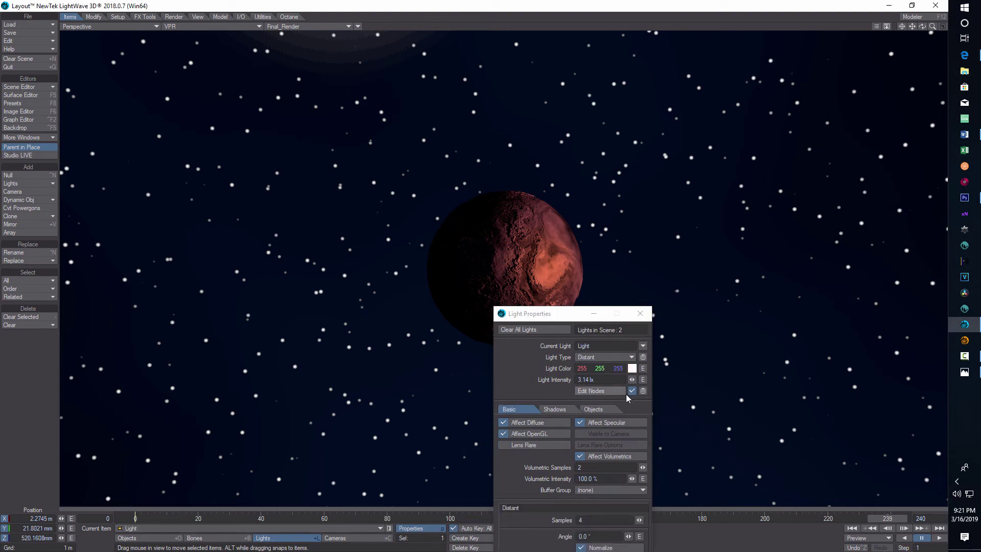
Set the light colour to pale blue 125/158/255 and close Light Properties
left_click(632, 368)
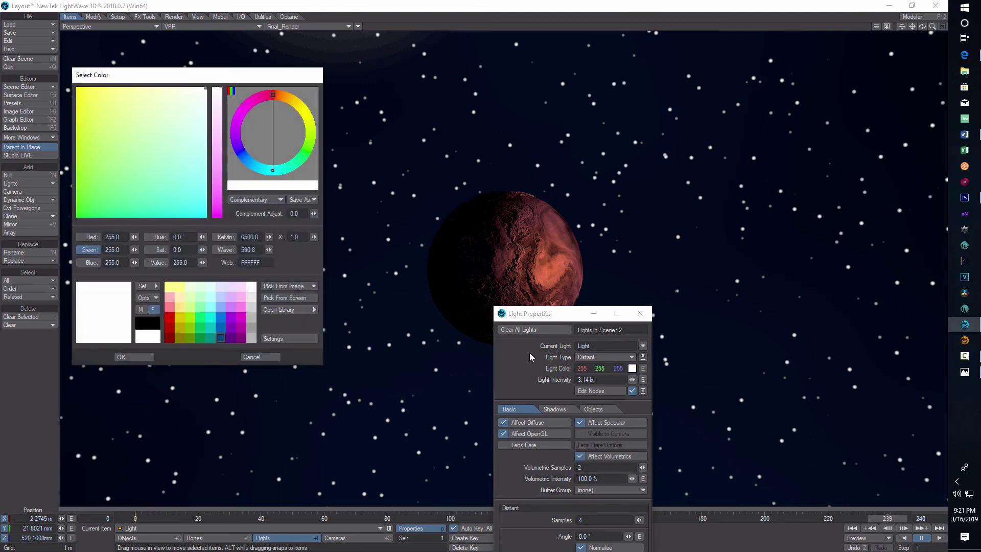
left_click(221, 297)
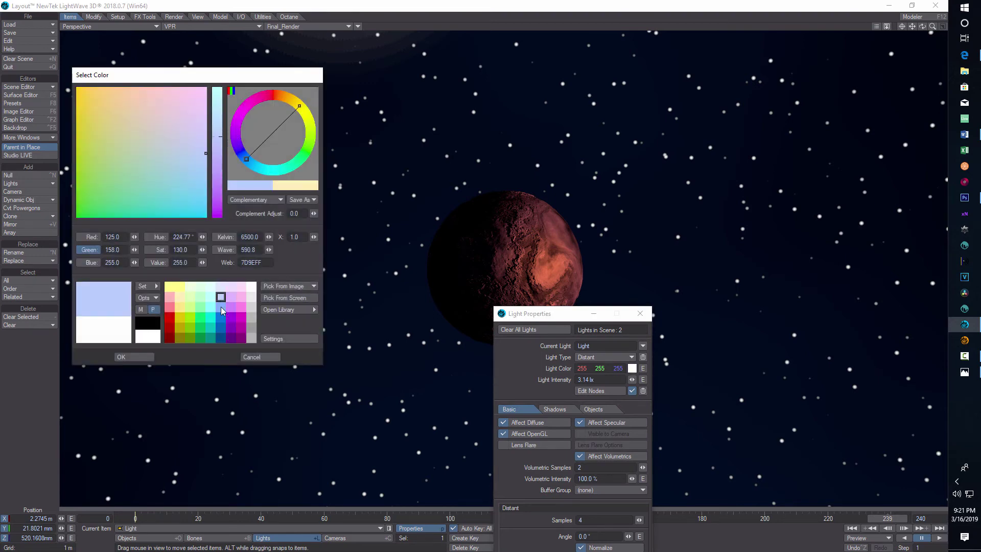
left_click(121, 357)
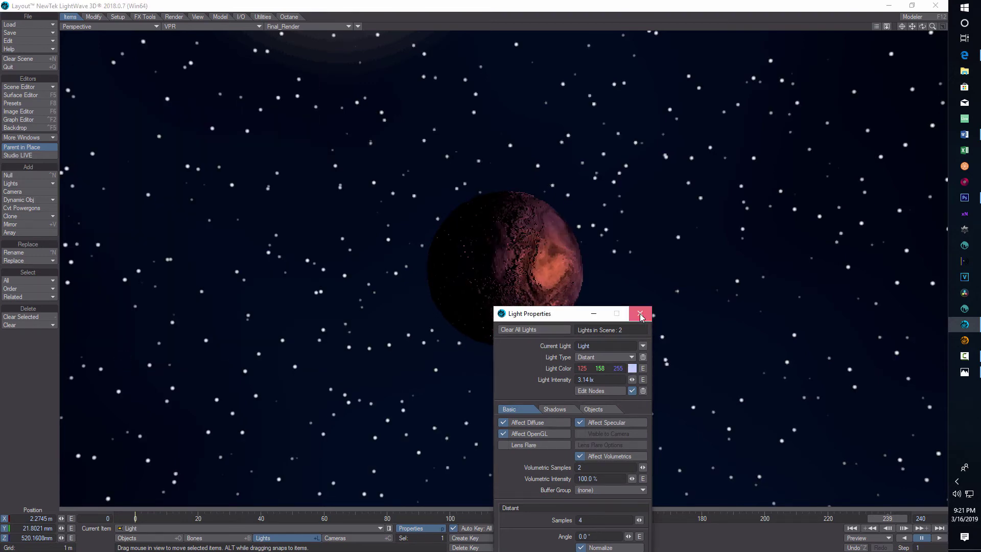
left_click(641, 315)
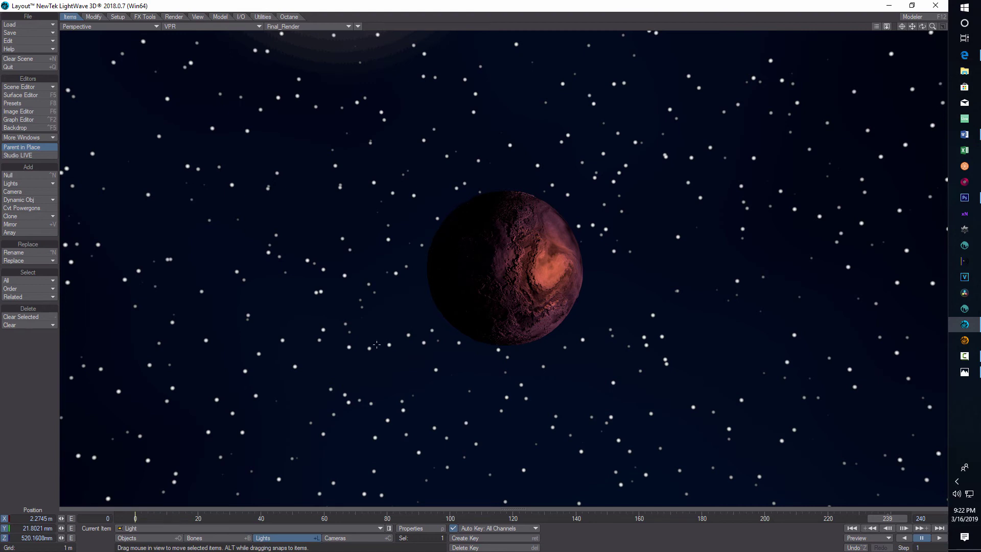
Switch to Camera View and rotate the camera to a 12.30° heading, placing the planet left of centre
left_click(357, 538)
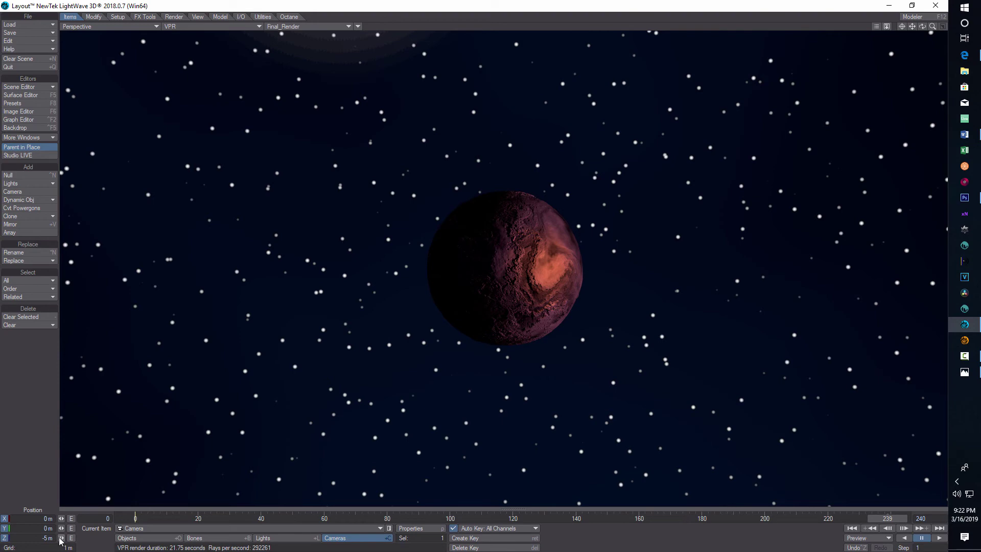
left_click(155, 30)
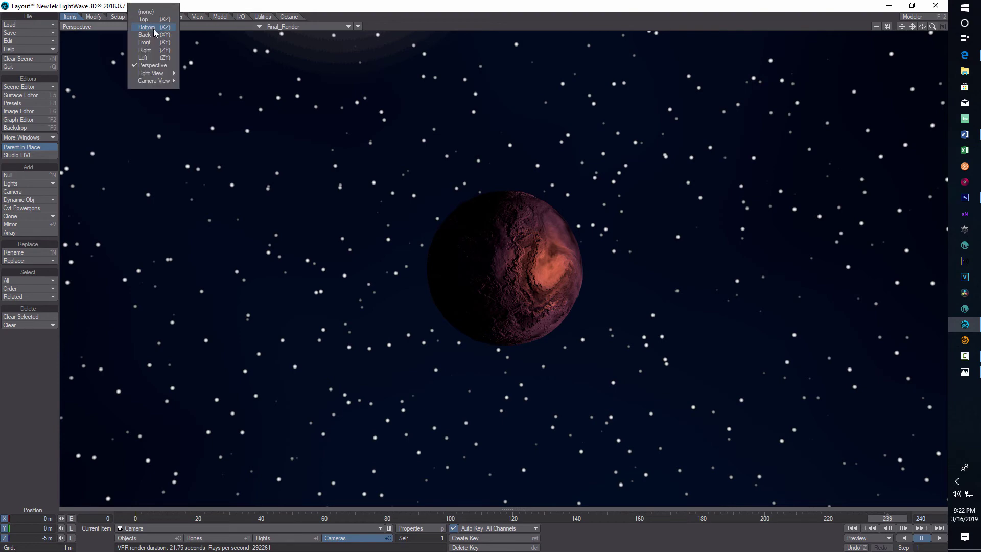
mouse_move(154, 81)
left_click(202, 81)
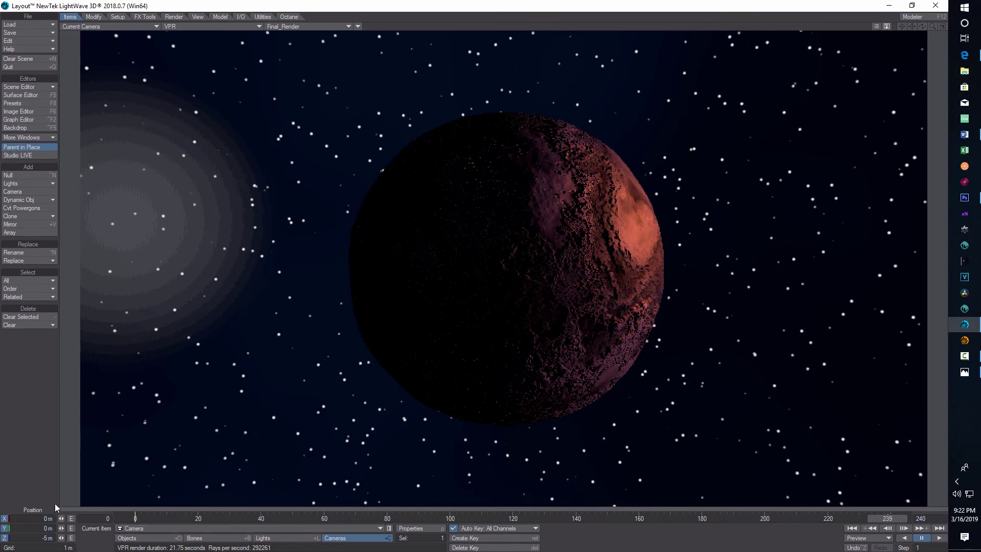
key("y")
left_click_drag(63, 520, 77, 521)
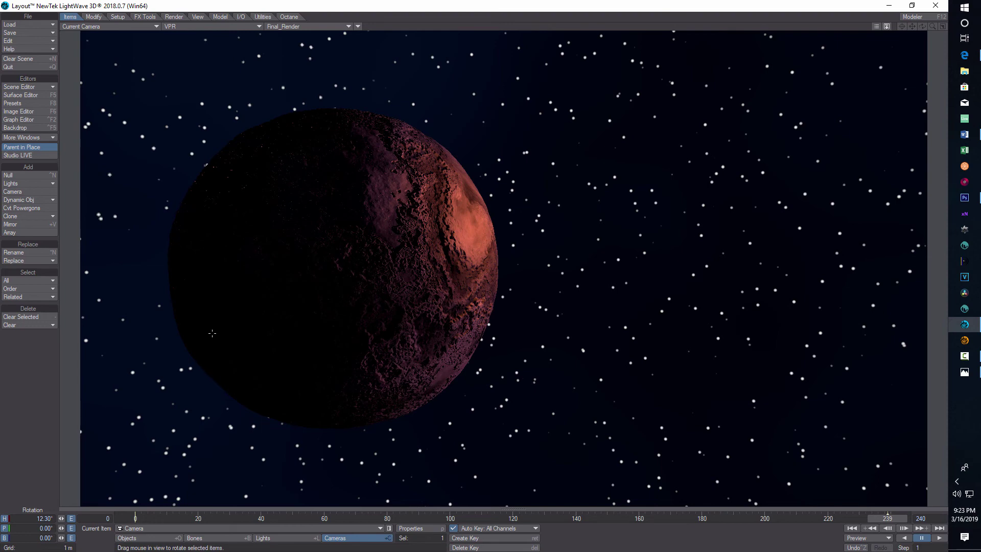
Add a Glow image filter under Backdrop Effects' Processing tab
left_click(41, 128)
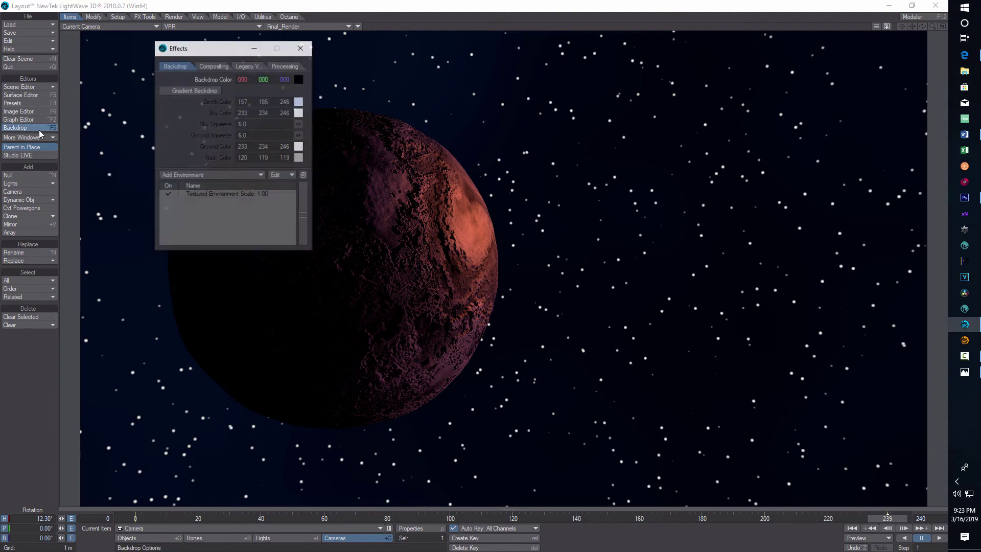
left_click(283, 66)
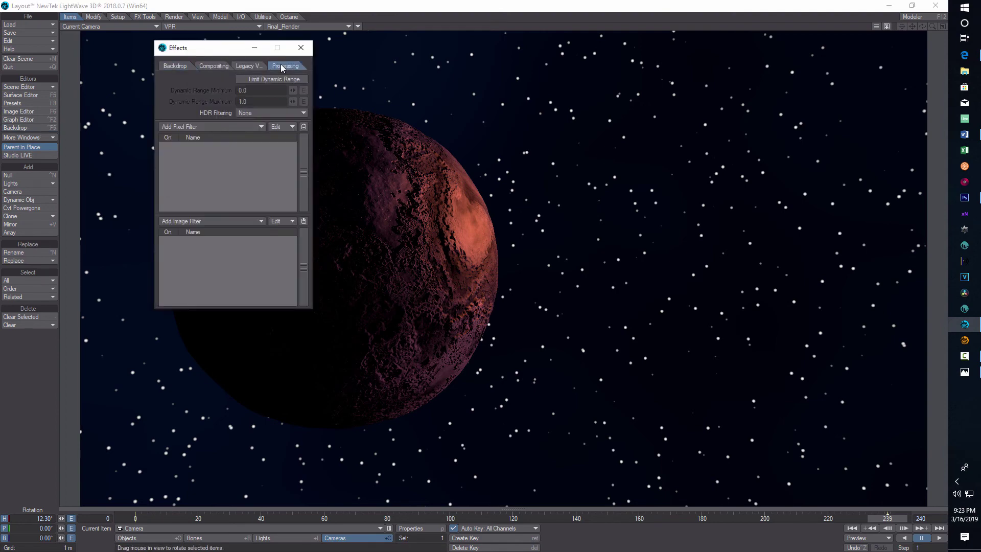
left_click(262, 222)
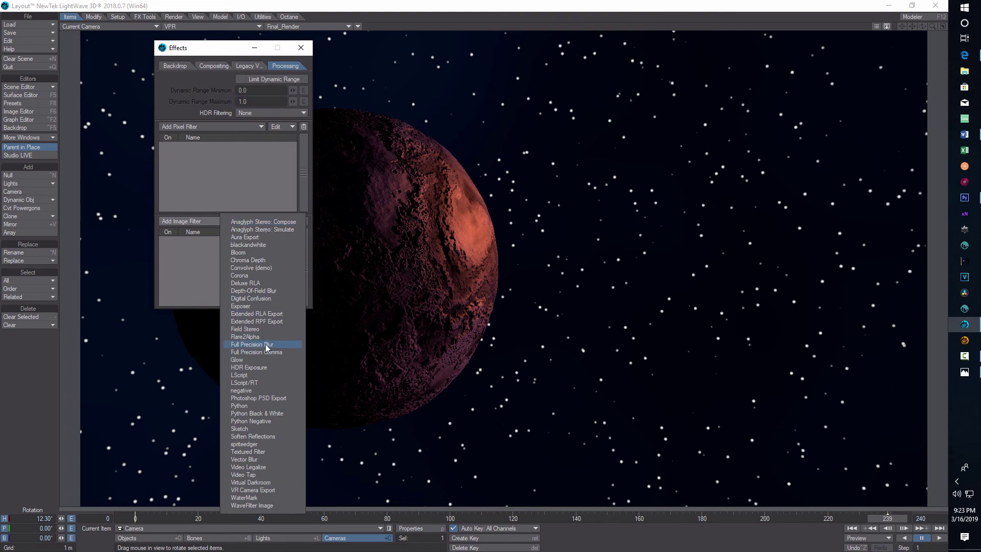
left_click(258, 360)
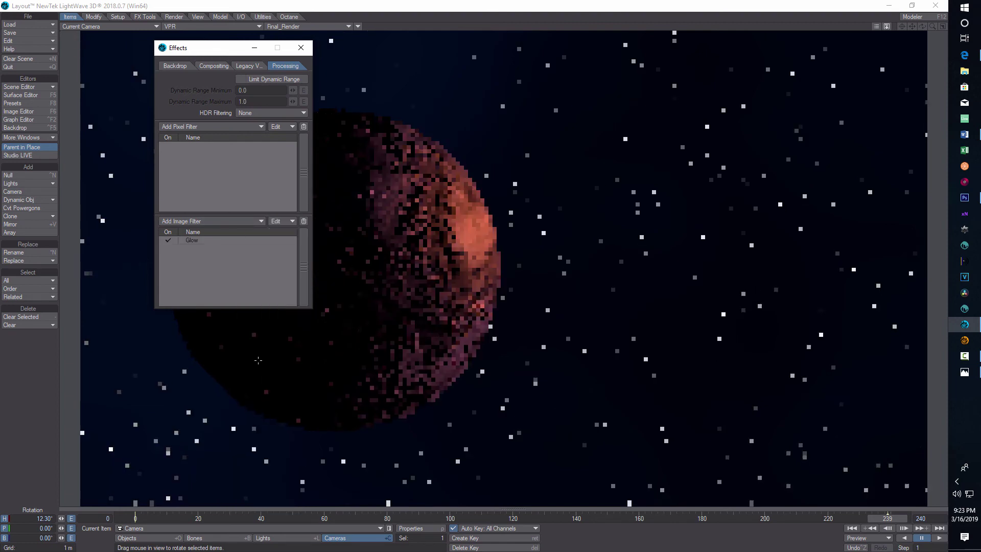
Raise the Glow intensity to 67.2% and minimise the Glow and effects windows
double_click(239, 237)
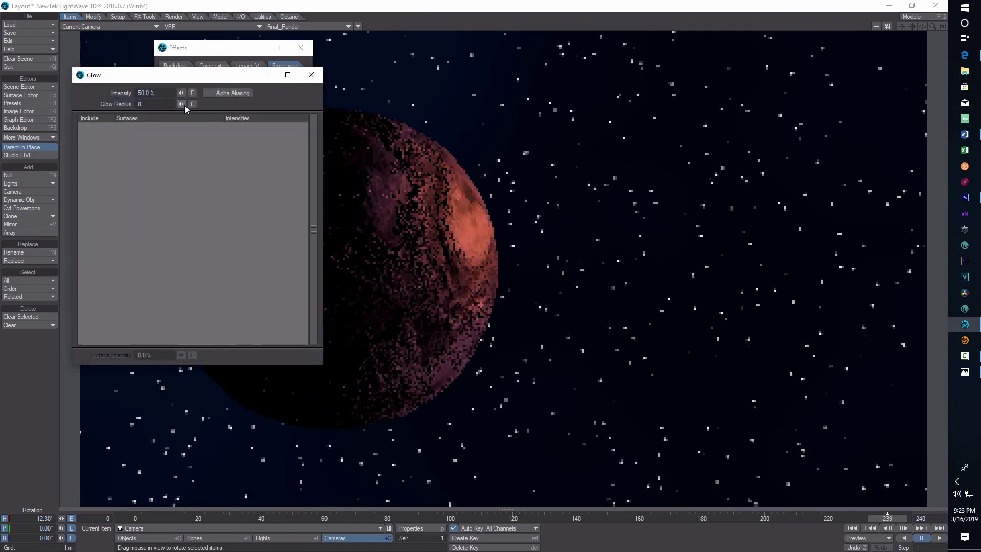
left_click_drag(181, 93, 197, 92)
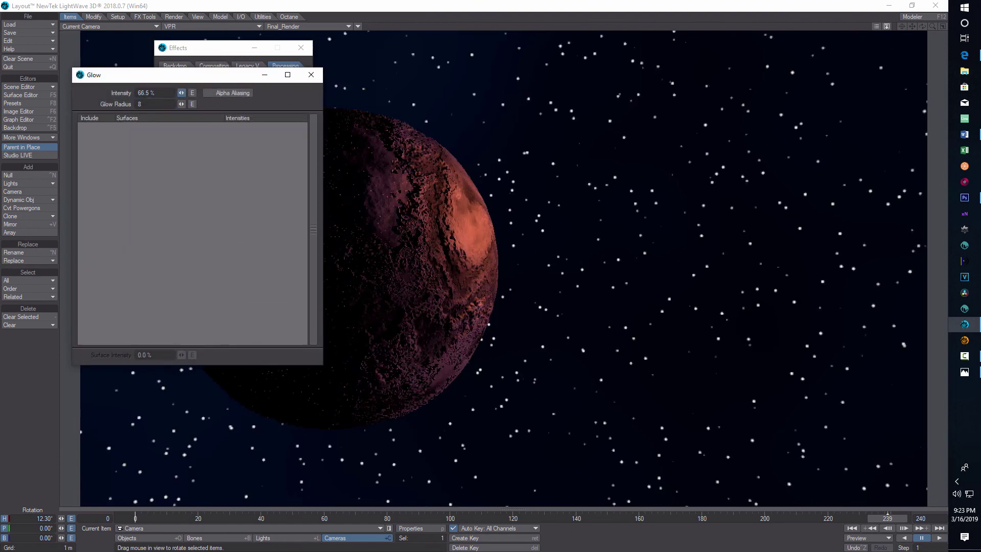
left_click(265, 75)
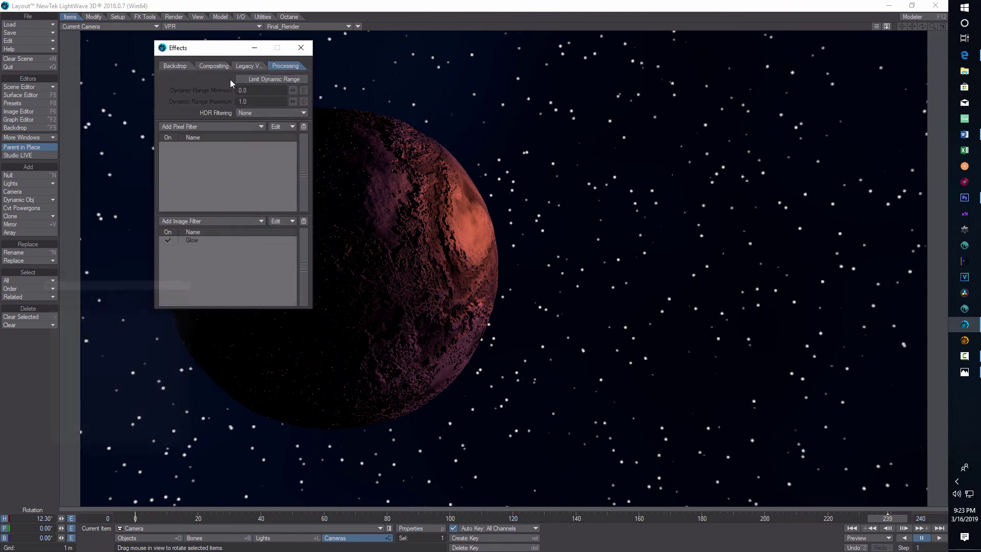
left_click(255, 49)
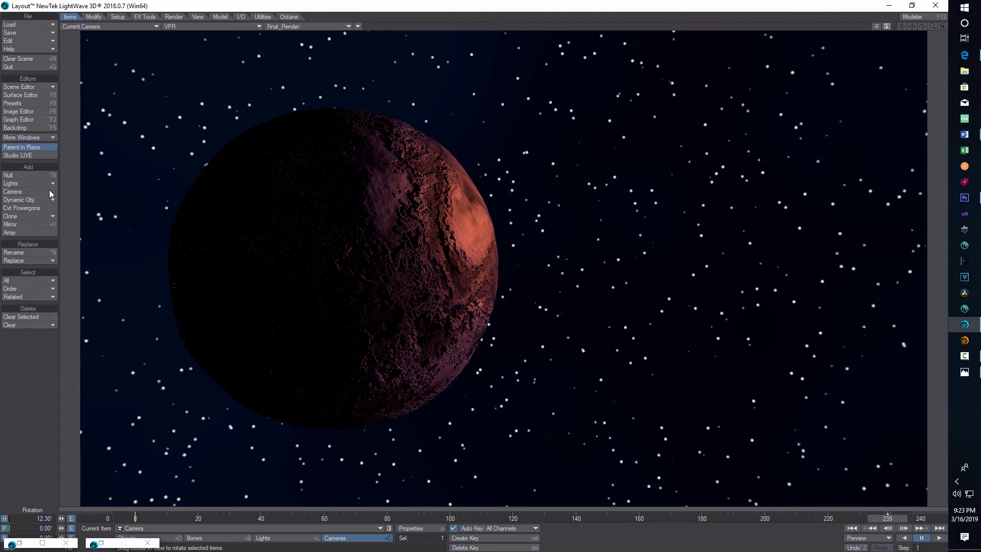
left_click(172, 20)
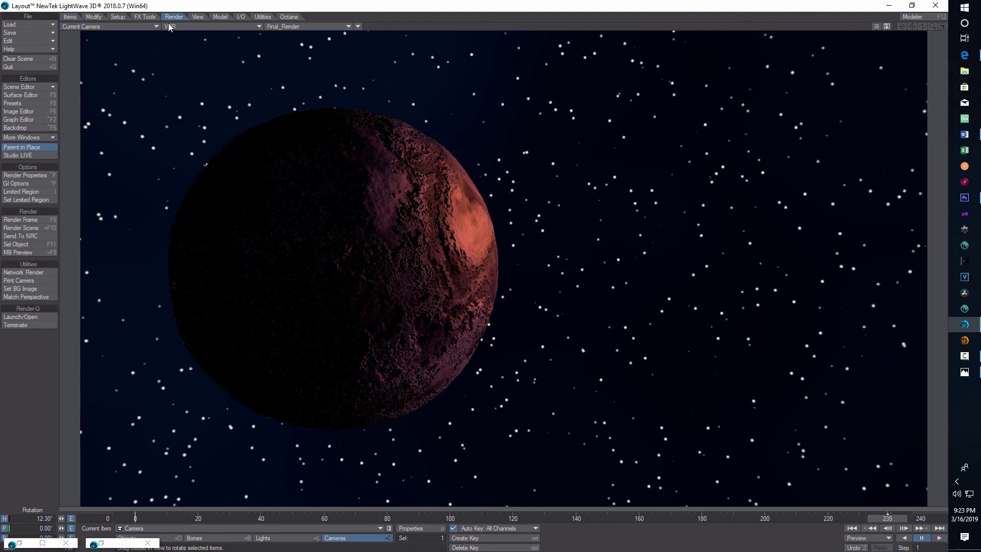
Render frame 239 at 1920 × 1080 and view the finished image full-size
left_click(20, 220)
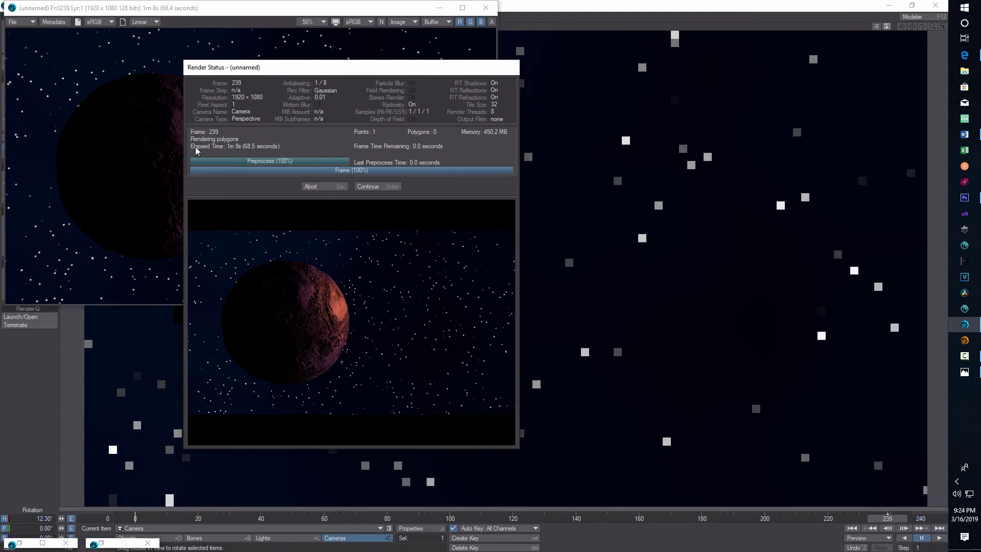
left_click(379, 188)
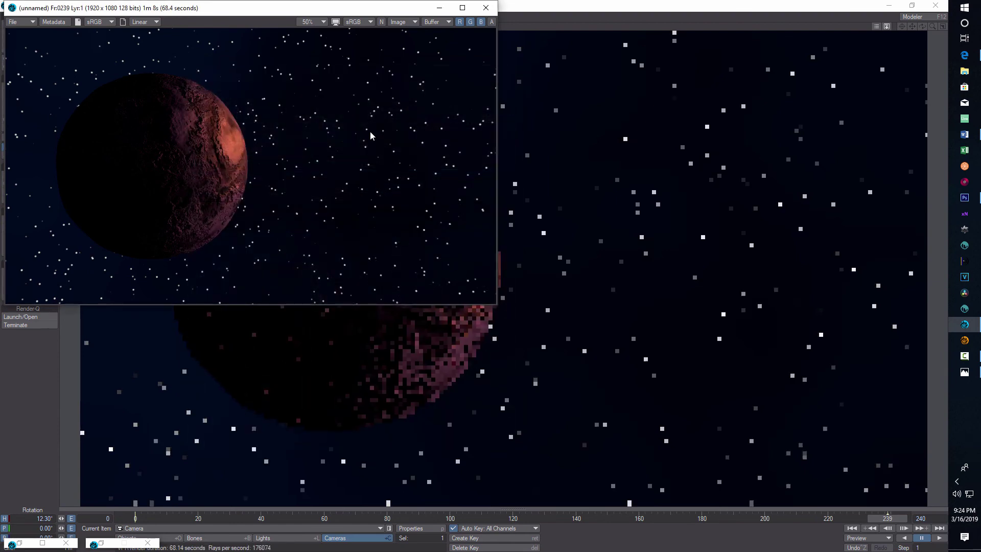
left_click(463, 8)
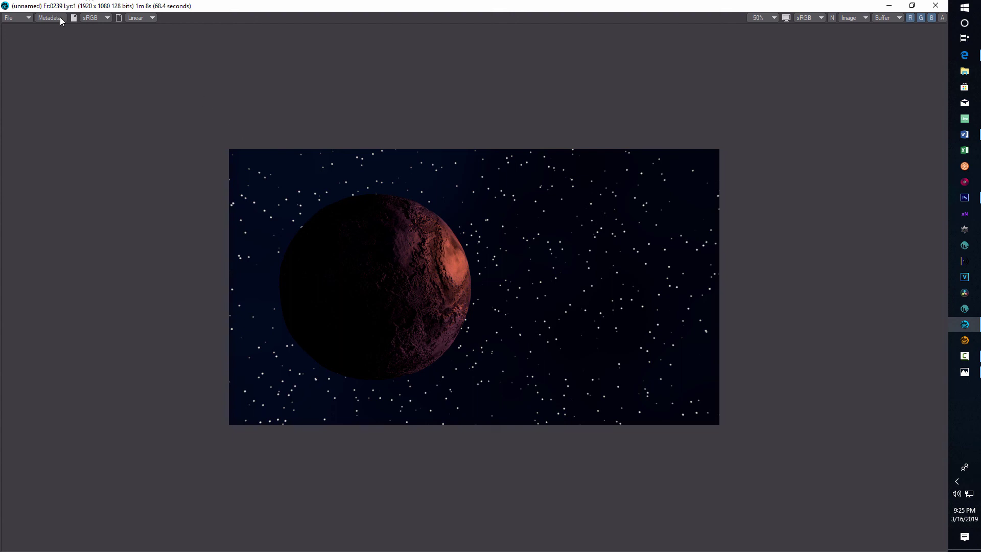
Browse the Save RGBA formats without saving, then minimise the image viewer
left_click(26, 17)
mouse_move(26, 17)
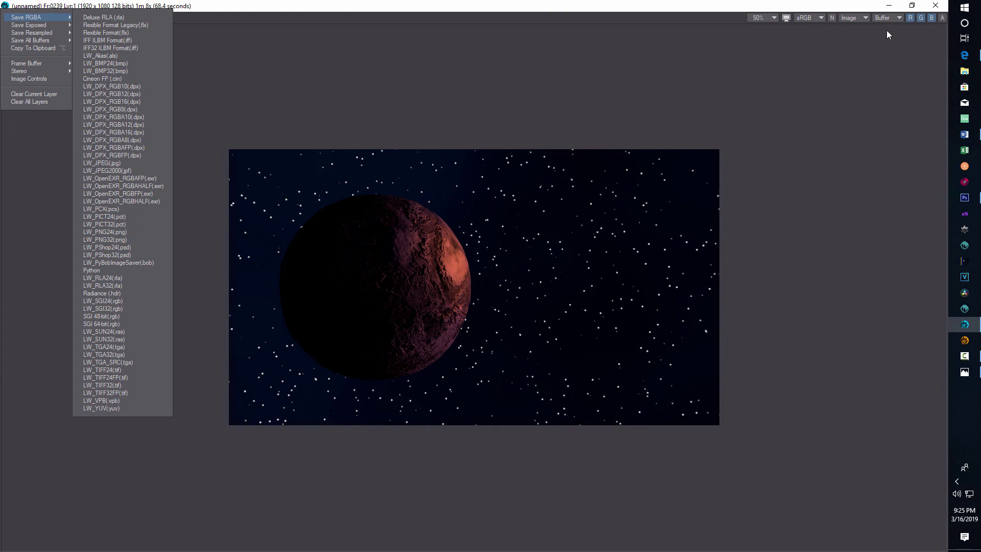
left_click(612, 93)
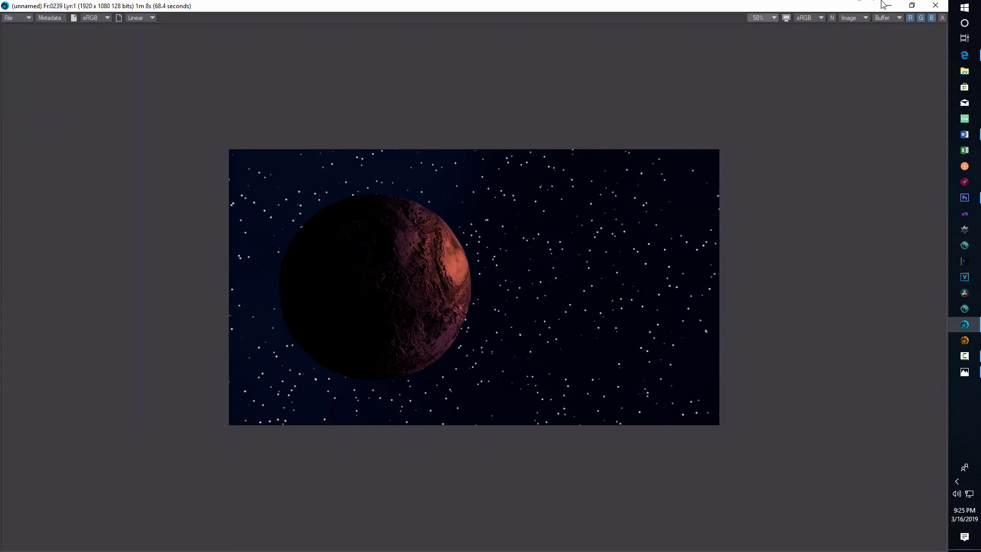
left_click(889, 5)
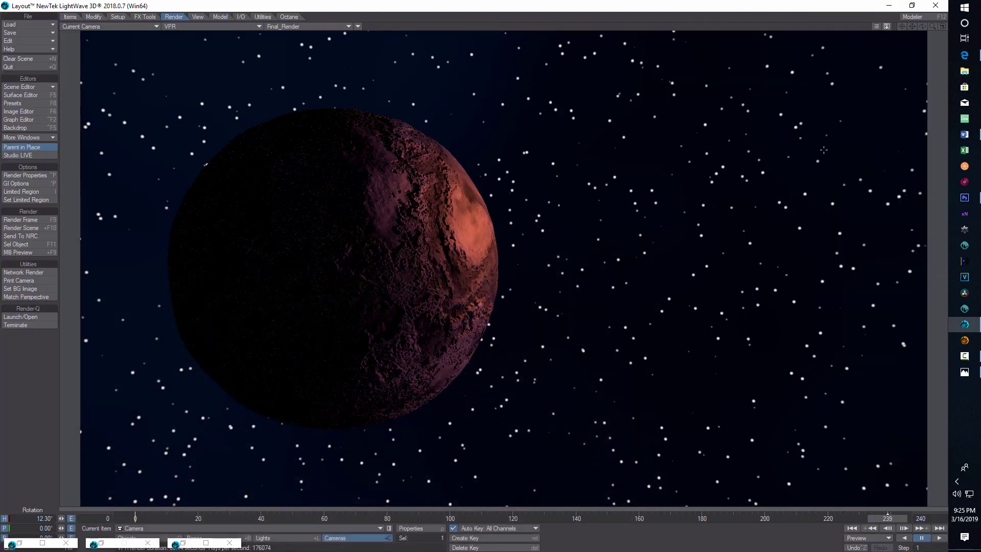